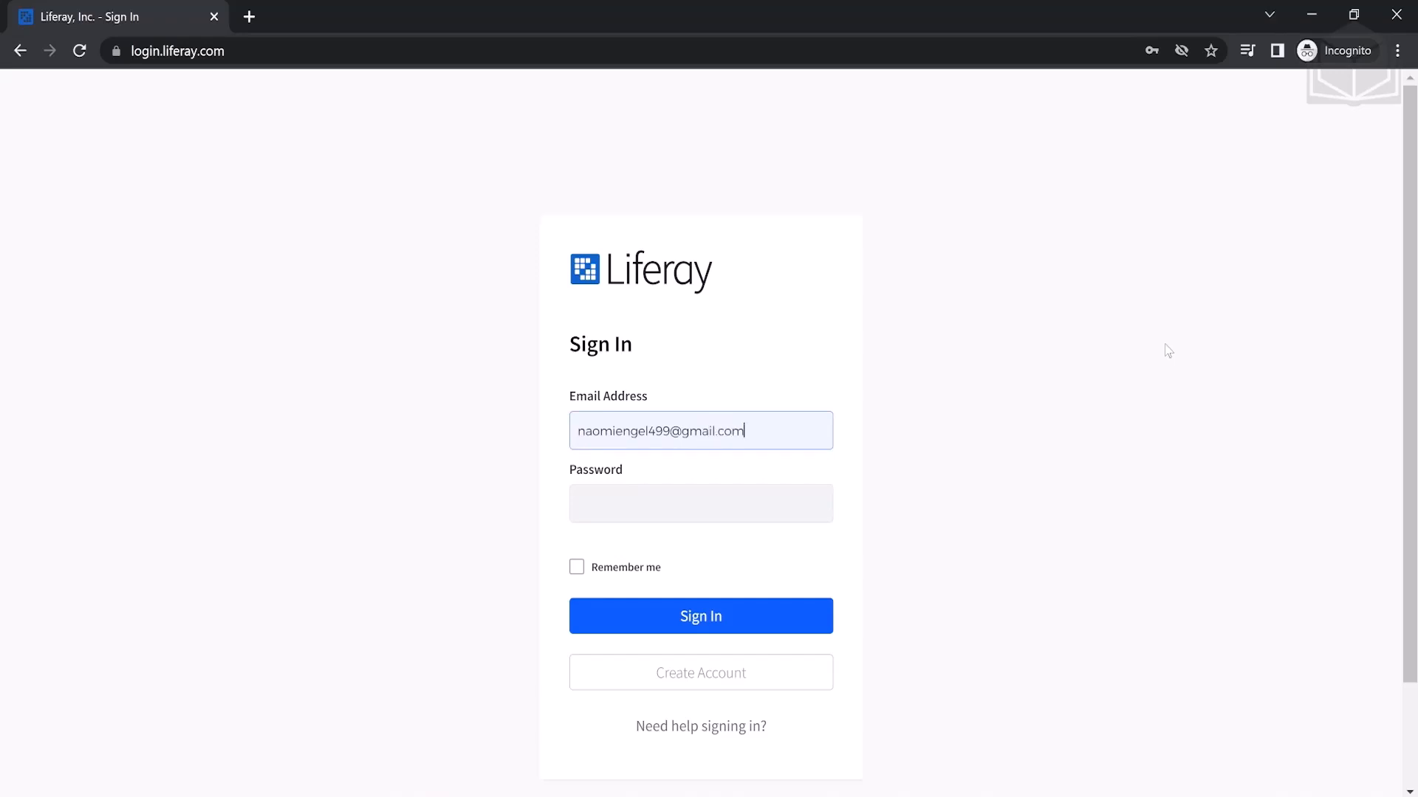
Step: Enter the account password, sign in, and choose Save Choices on the cookie banner
left_click(788, 494)
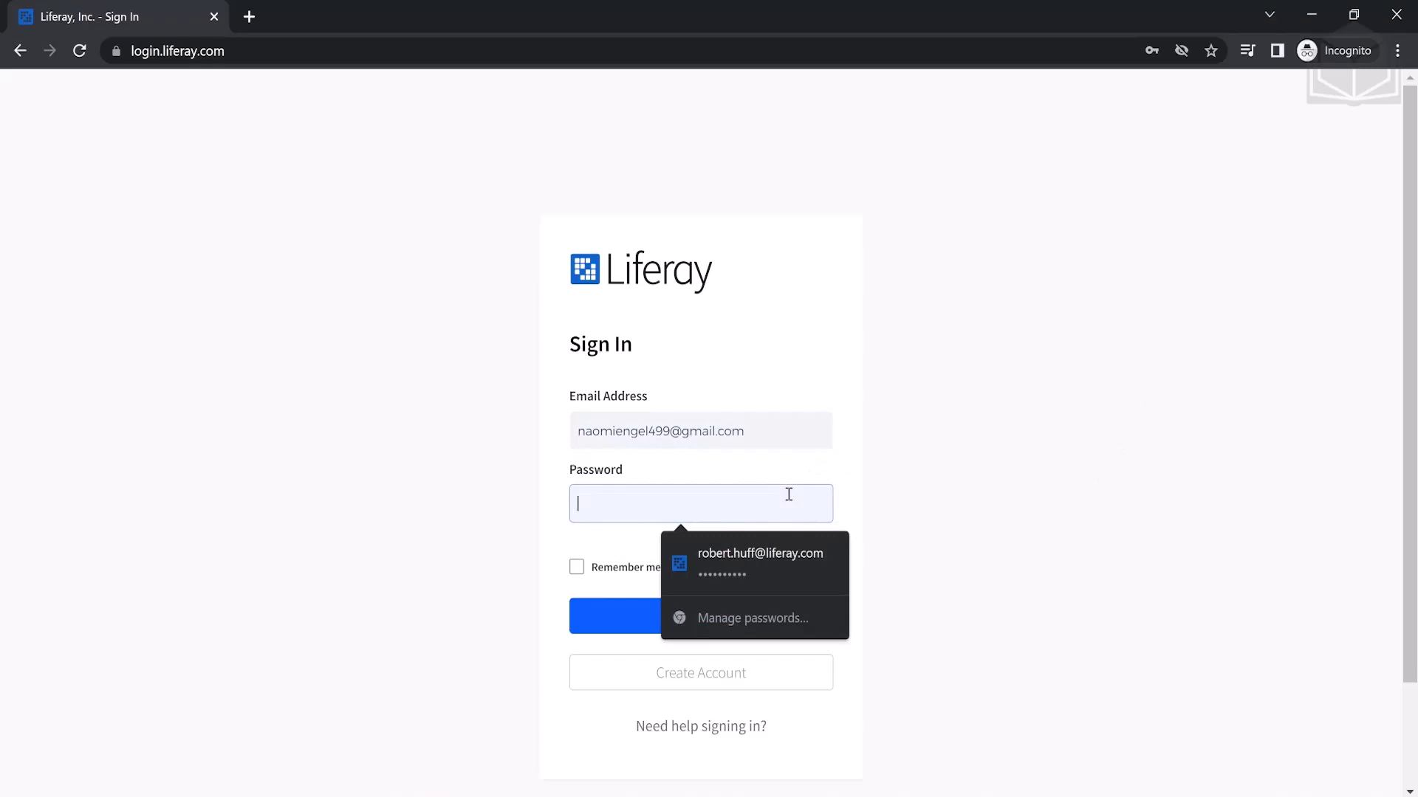
type("••••")
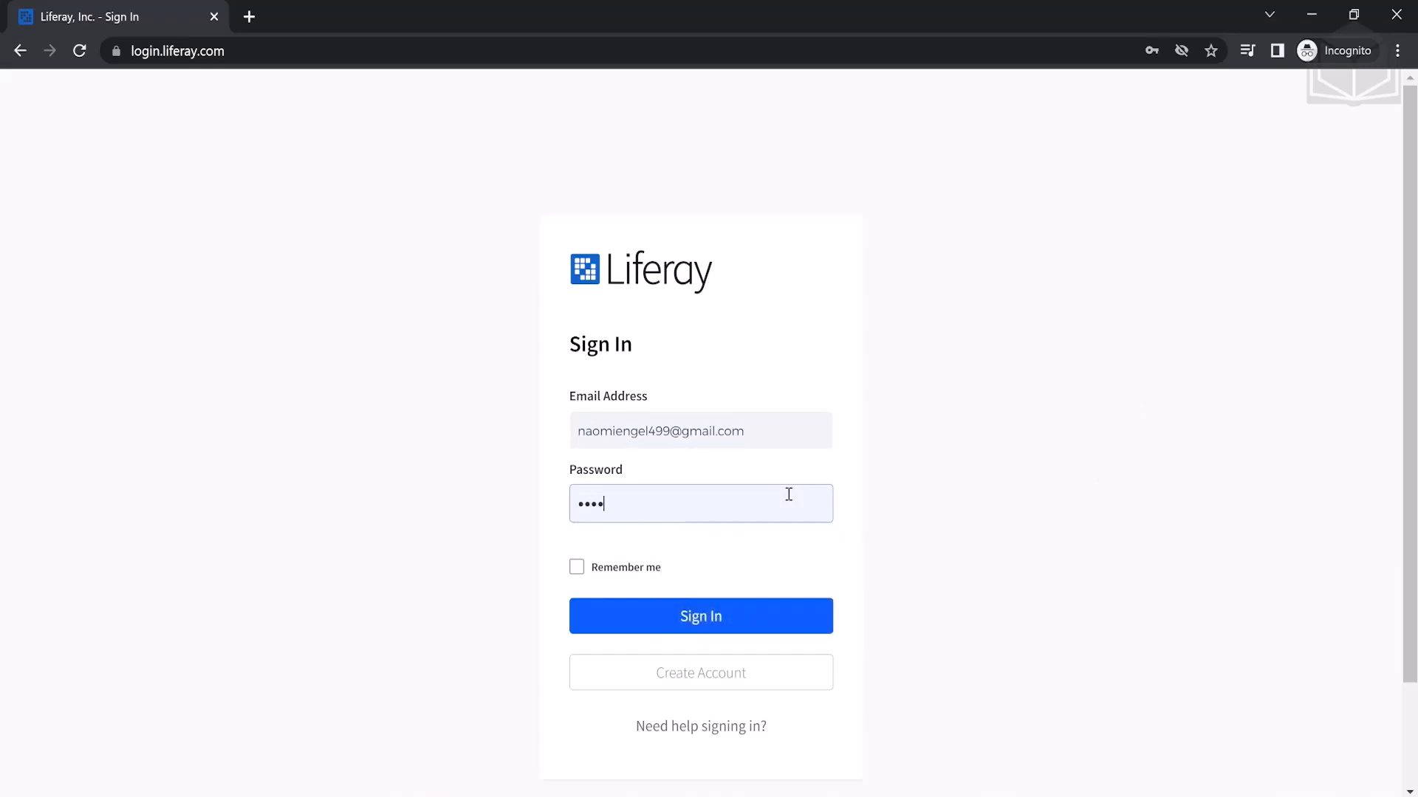
type("••••••")
left_click(721, 622)
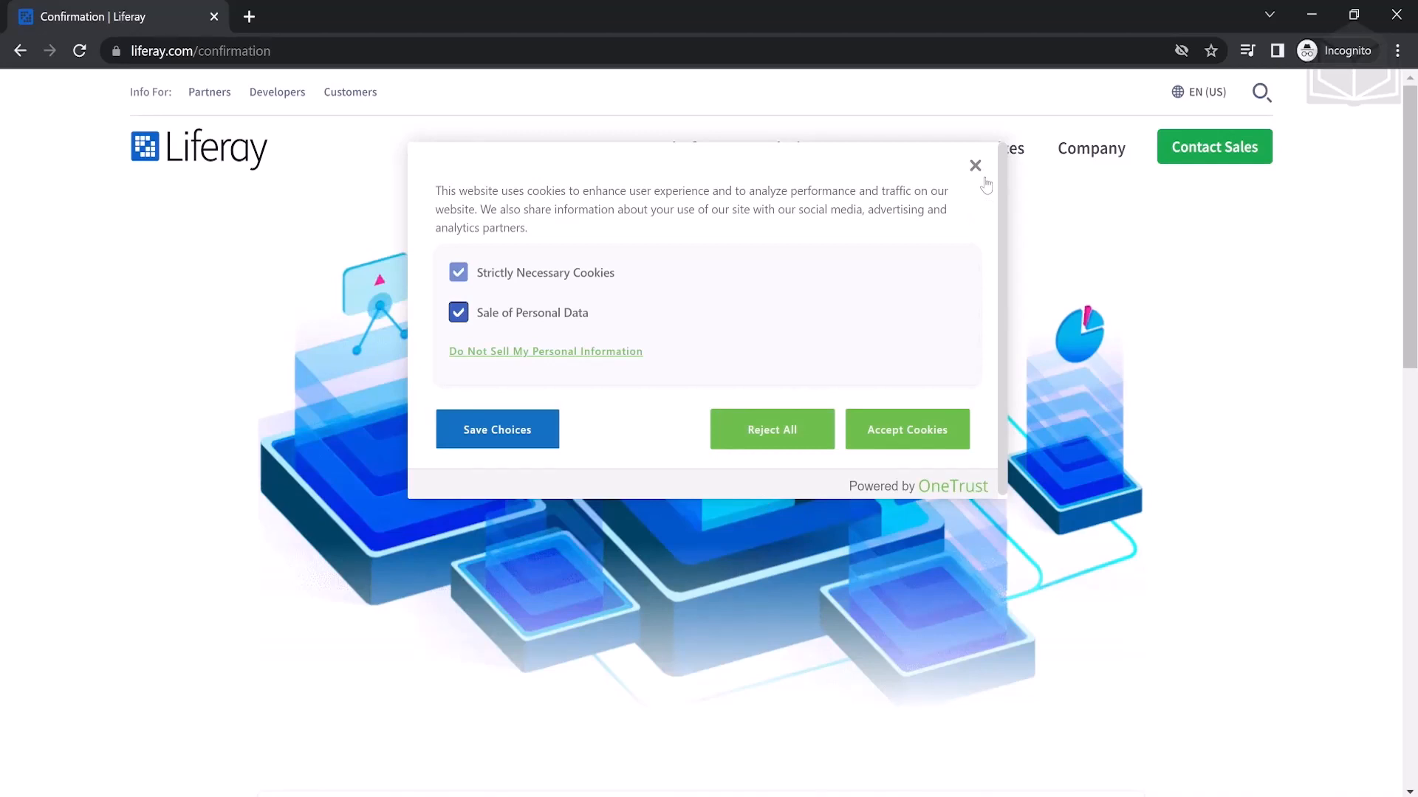
left_click(524, 452)
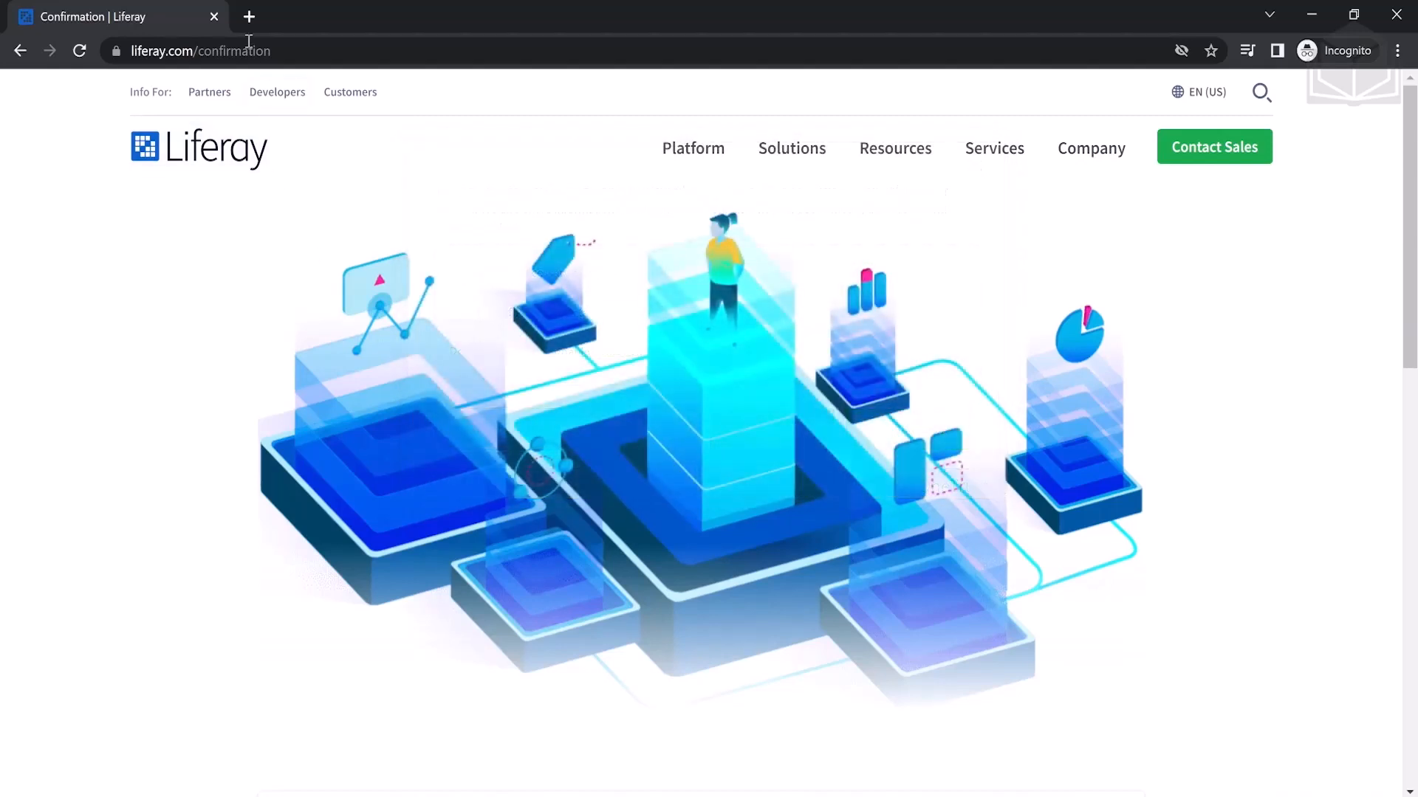
Step: Go to analytics.liferay.com and scroll through the multifactor authentication factor list
left_click(302, 56)
type("analytics.liferay.com")
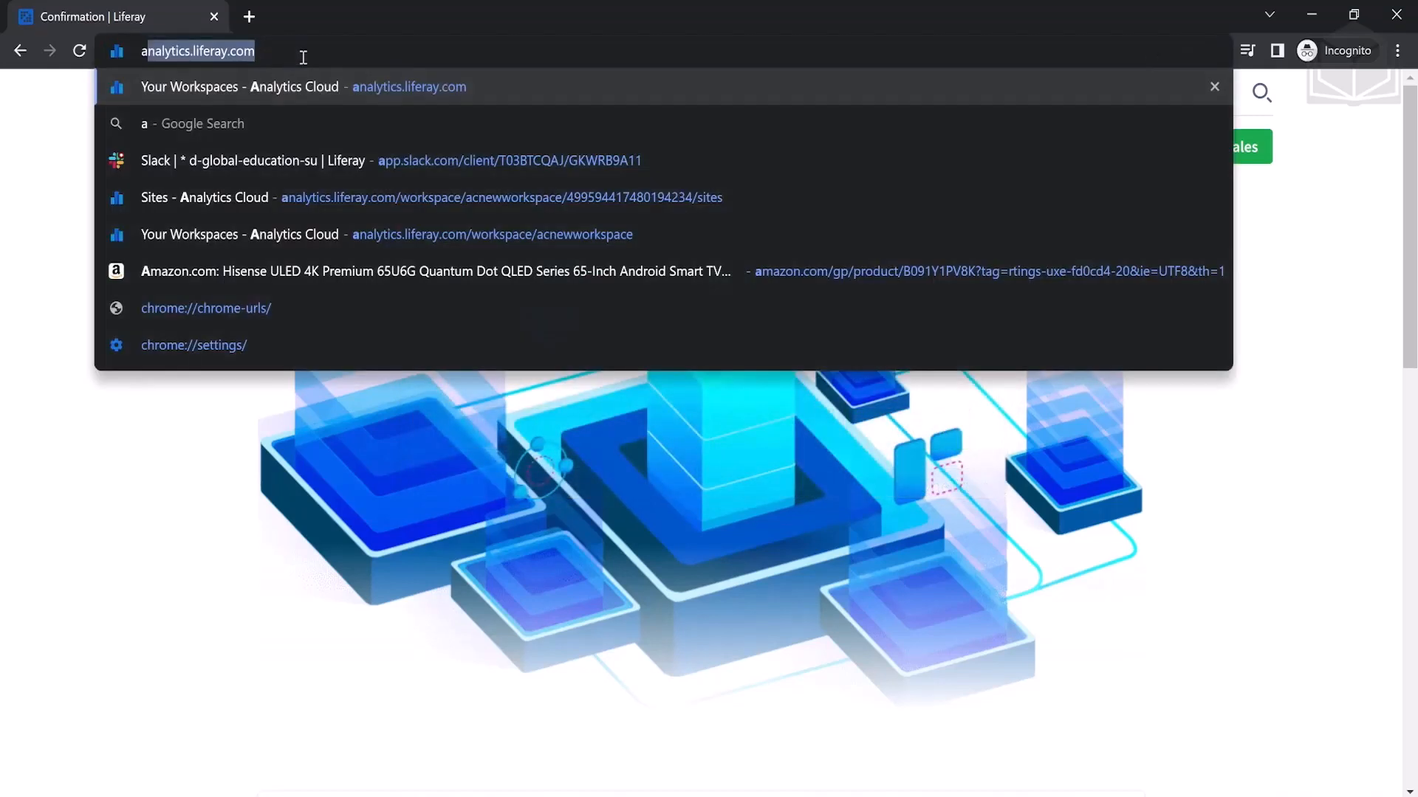
left_click(350, 92)
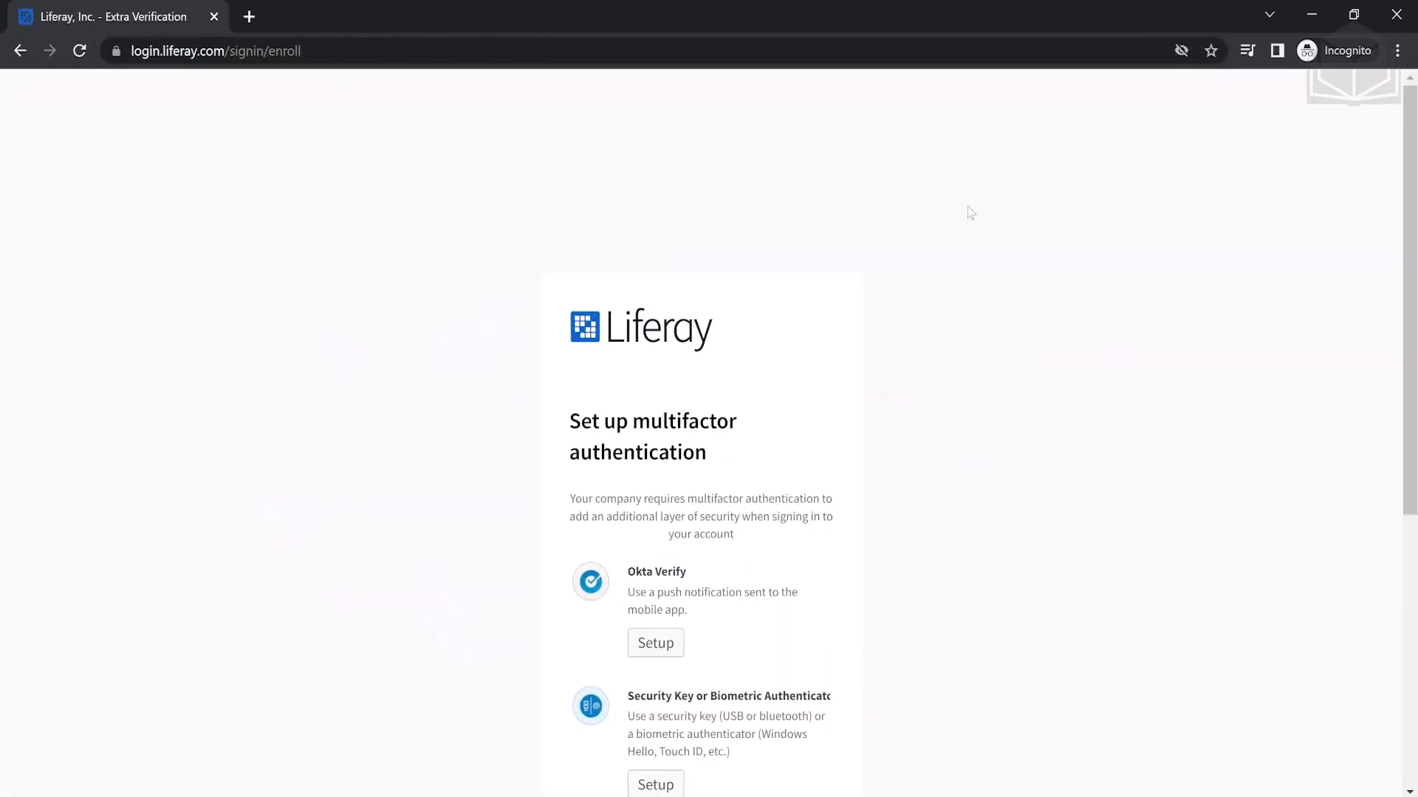
scroll(969, 219, "down", 1)
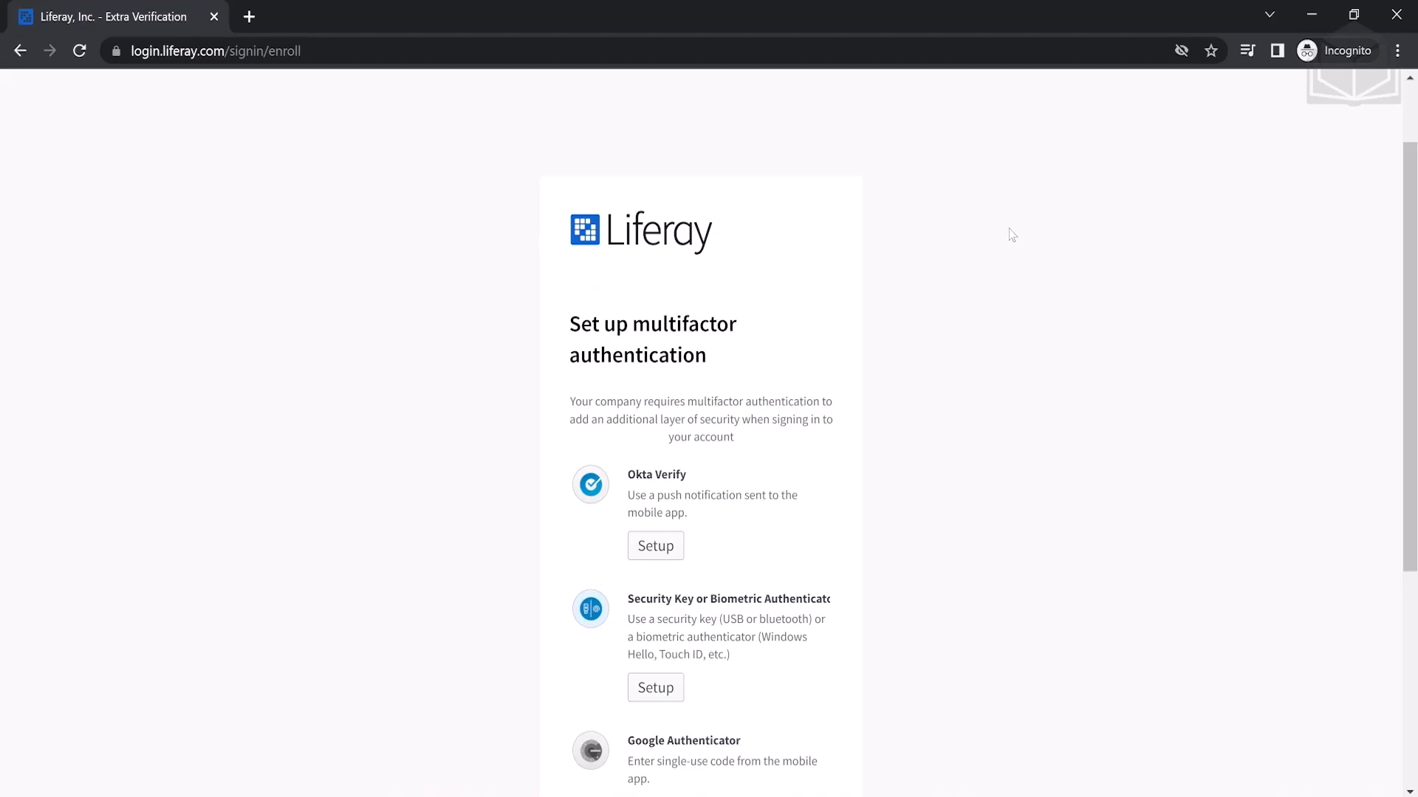
scroll(992, 251, "down", 2)
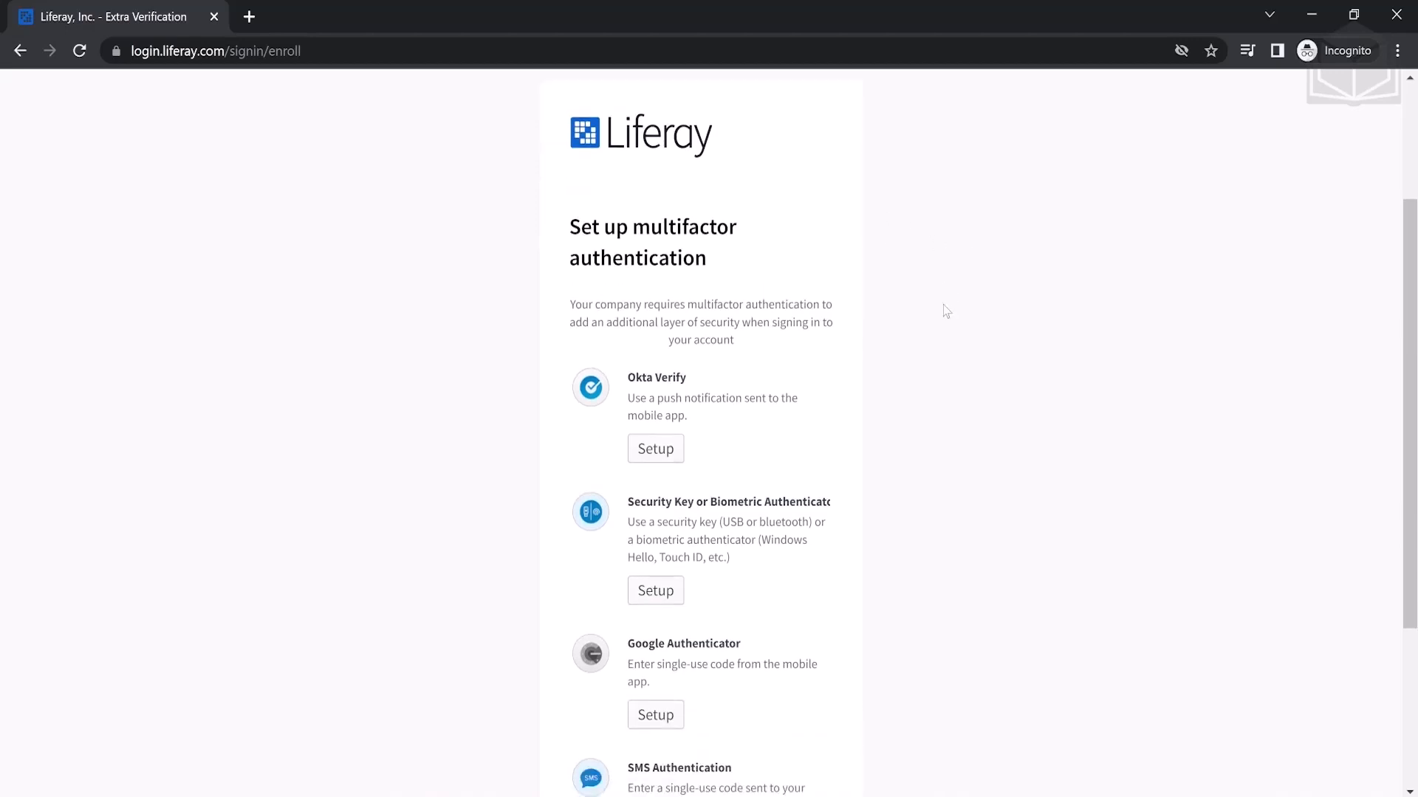
scroll(943, 311, "down", 1)
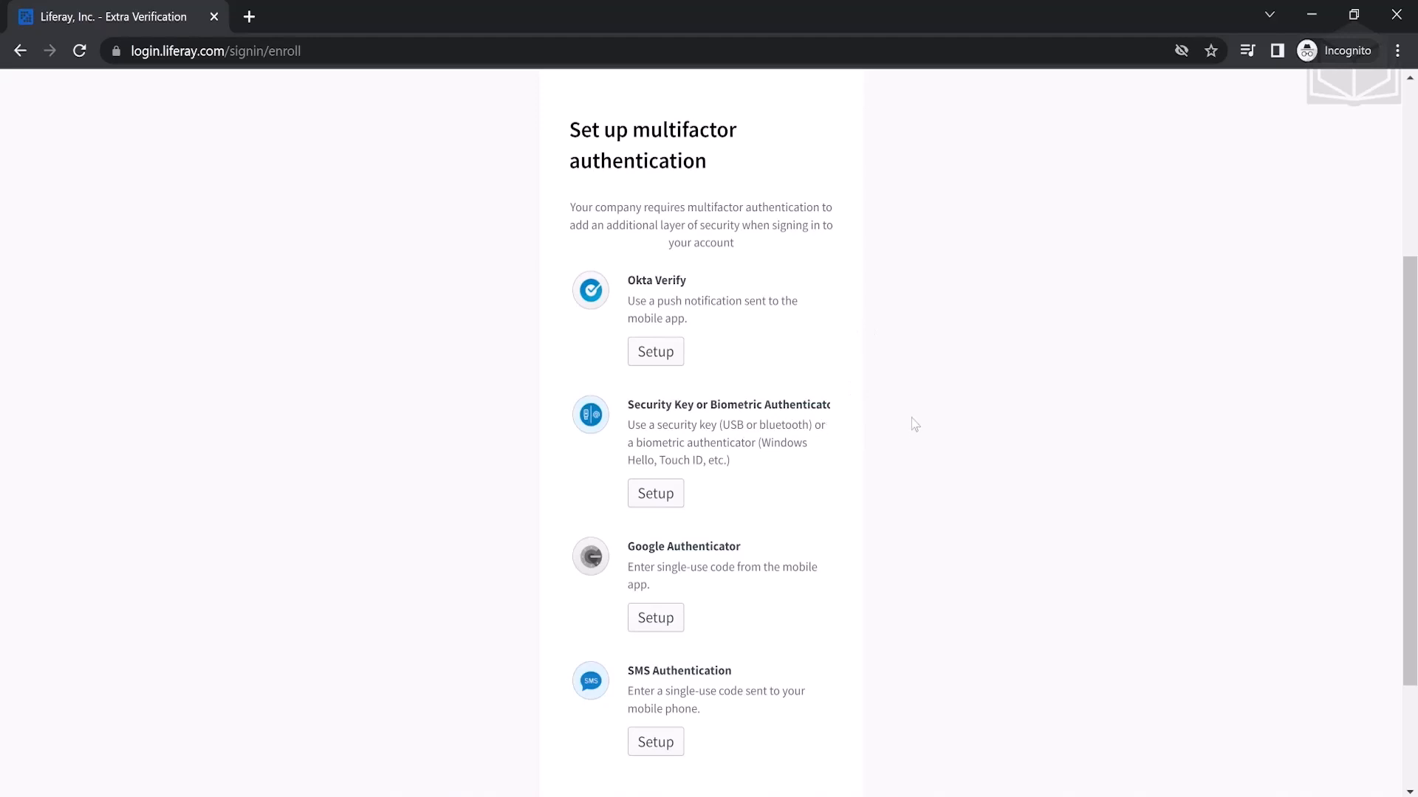
scroll(911, 418, "down", 1)
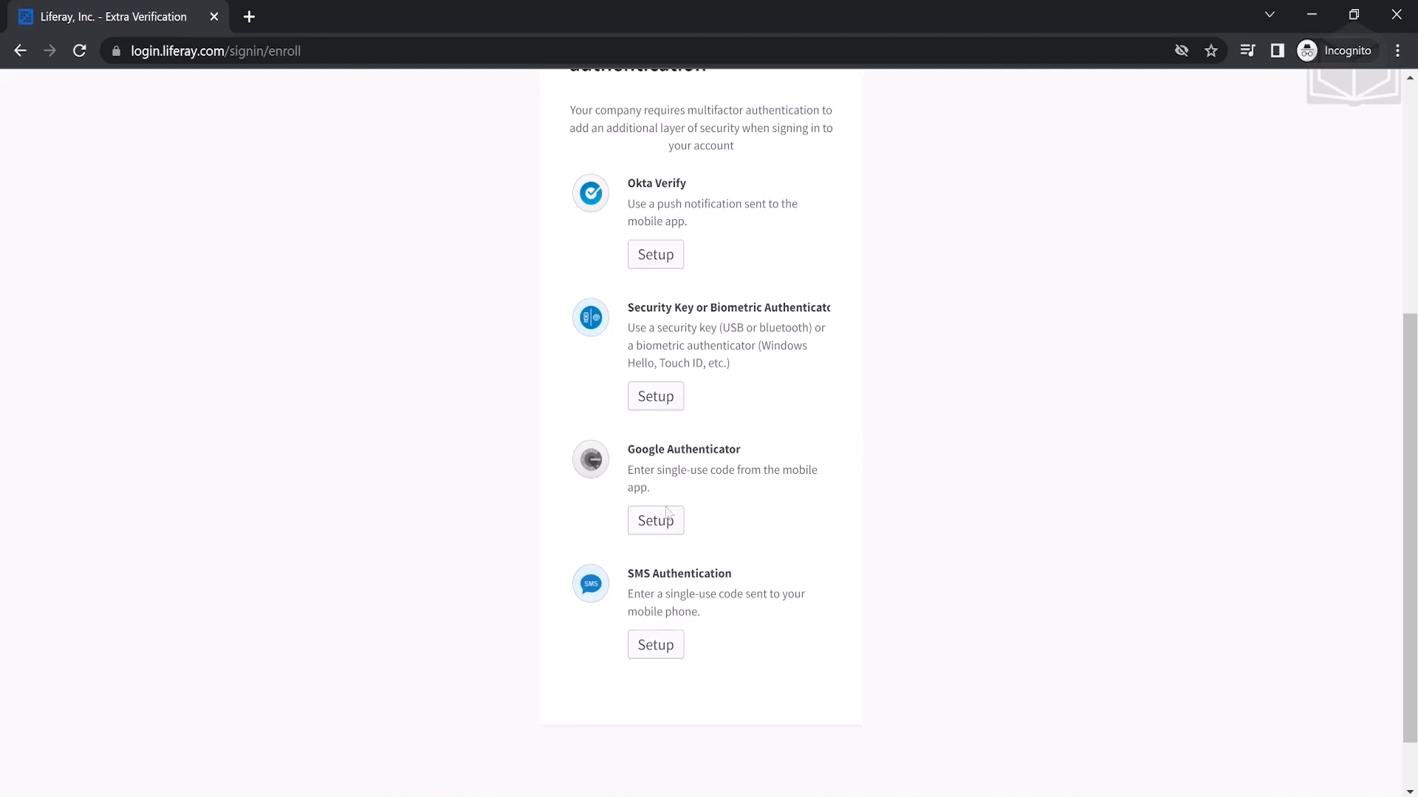
Step: Start Google Authenticator setup for an iPhone and continue past the QR code scan
left_click(662, 522)
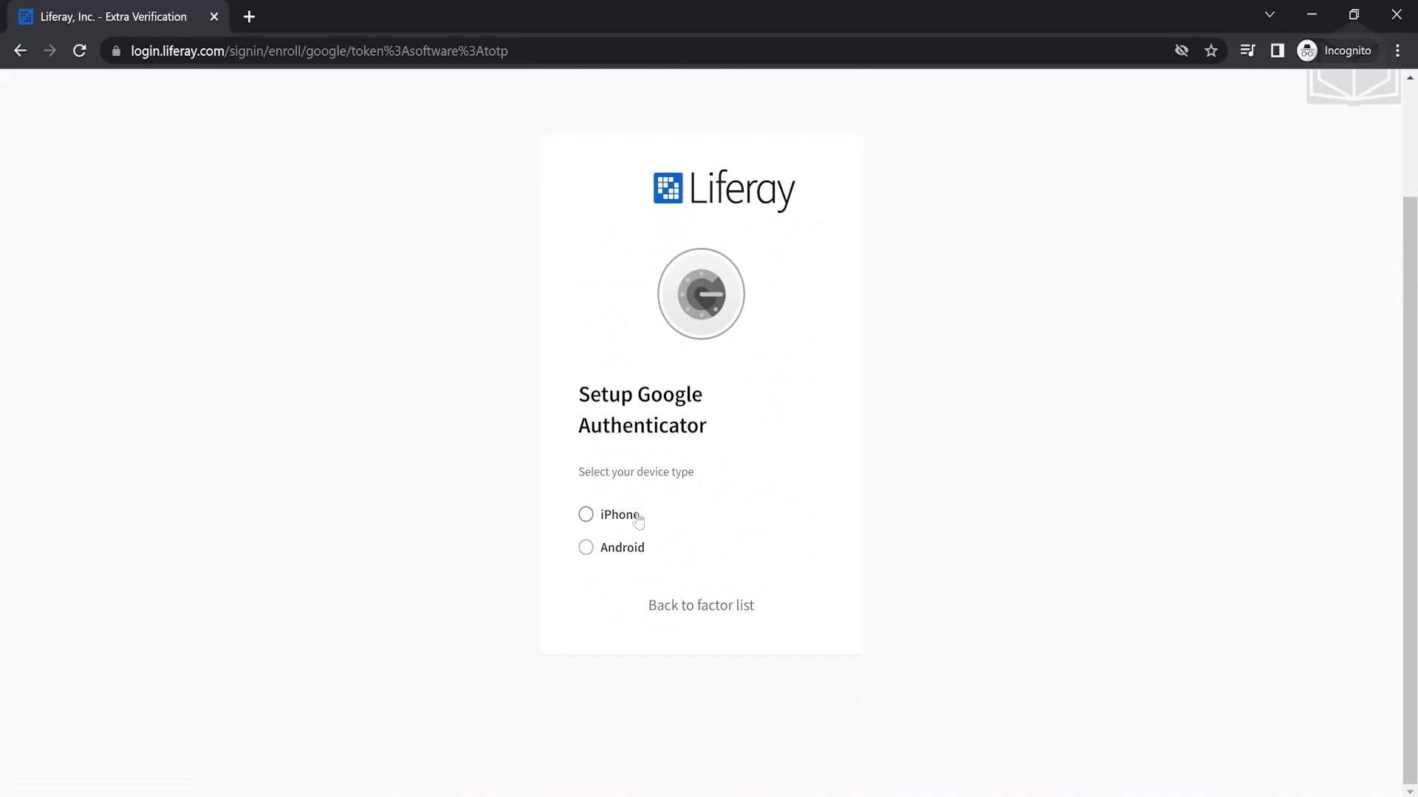
left_click(638, 520)
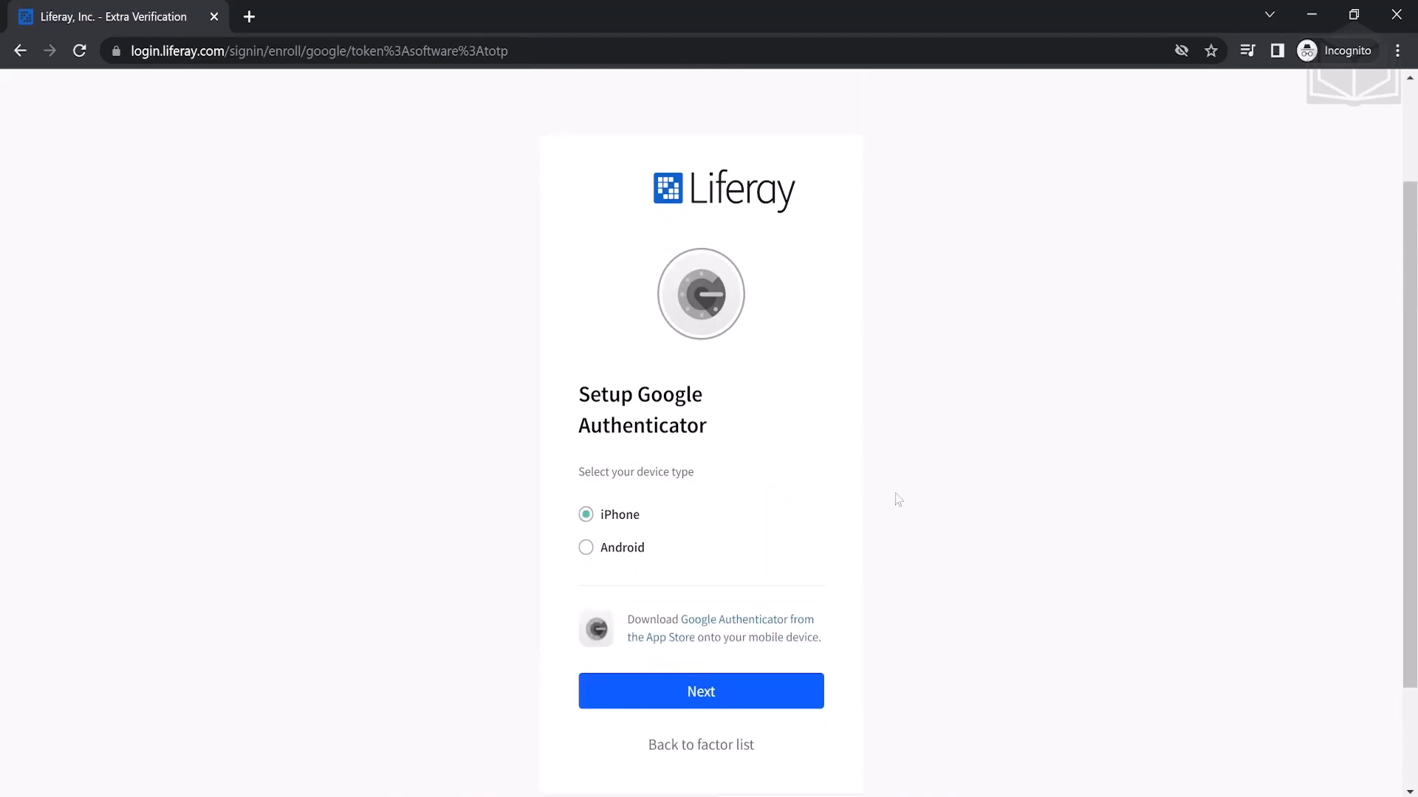
left_click(728, 691)
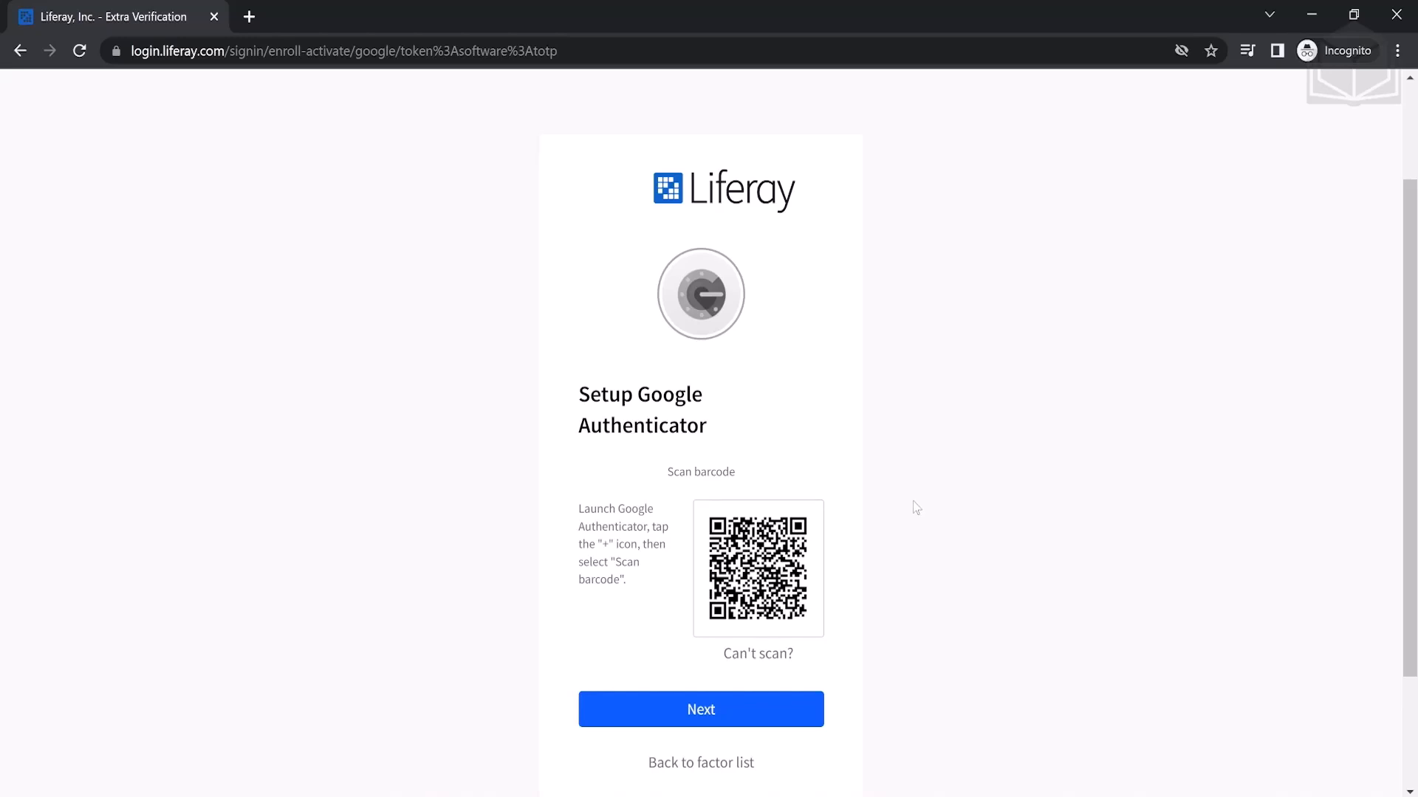
left_click(724, 720)
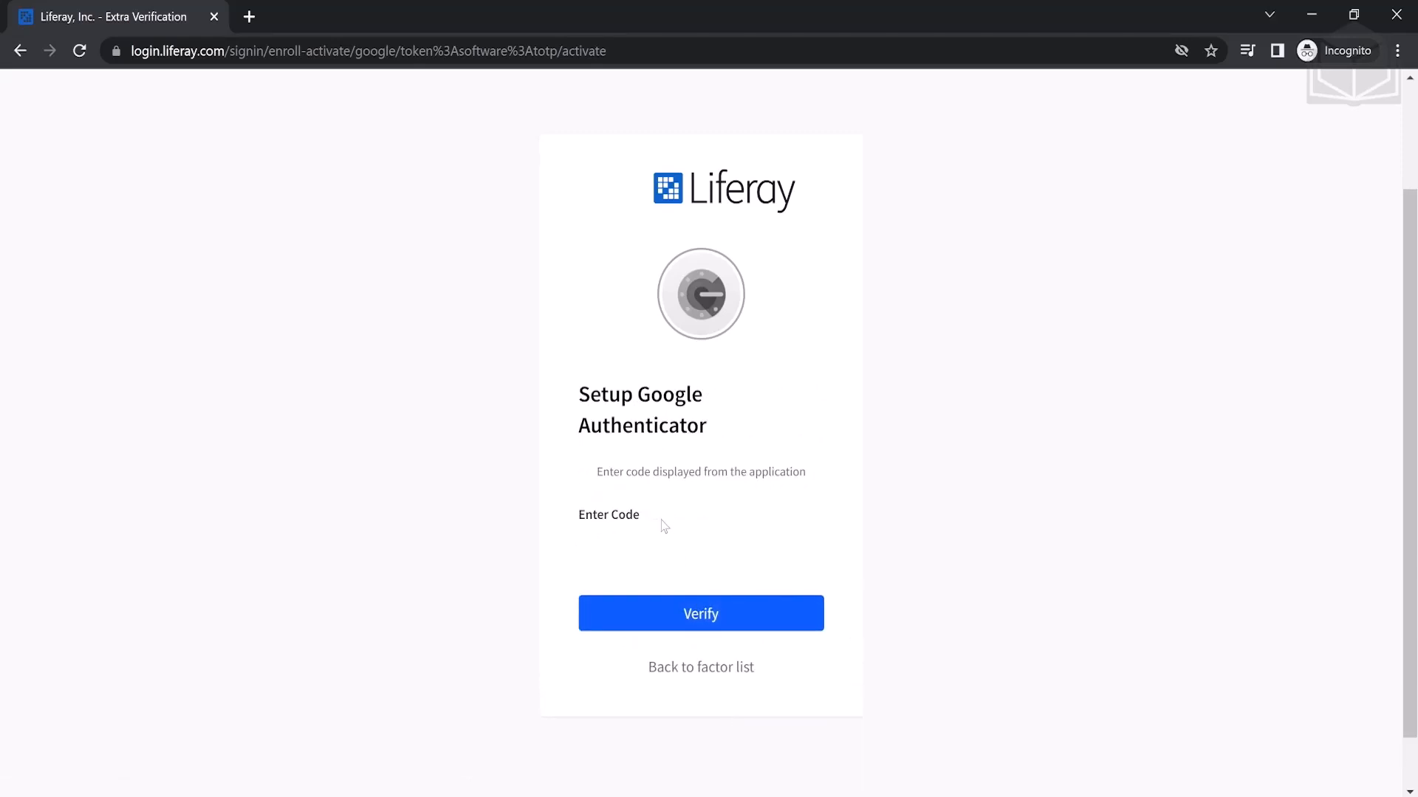
Step: Submit the authenticator code, then replace the rejected code with a fresh one and verify
left_click(753, 632)
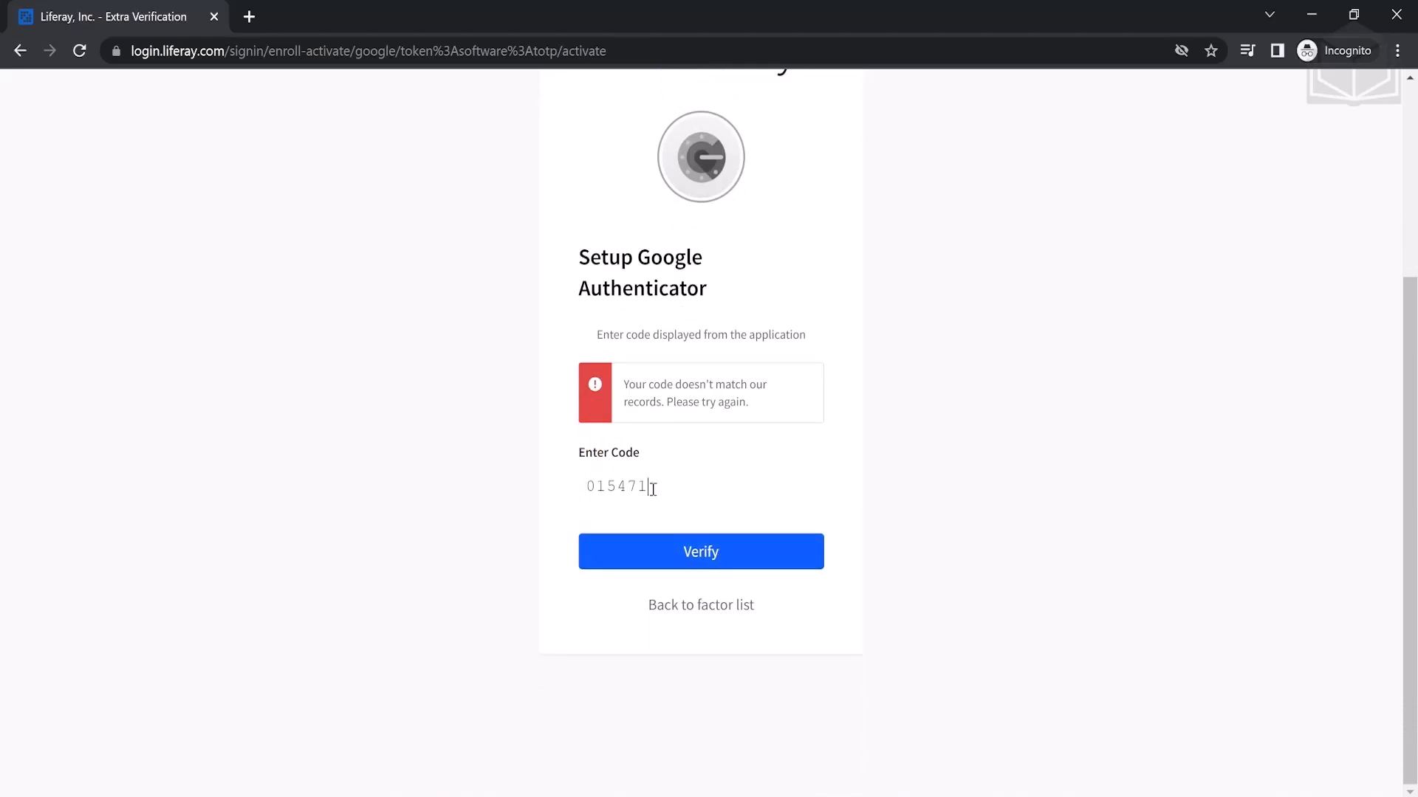
left_click_drag(653, 489, 578, 484)
key("BackSpace")
left_click(652, 558)
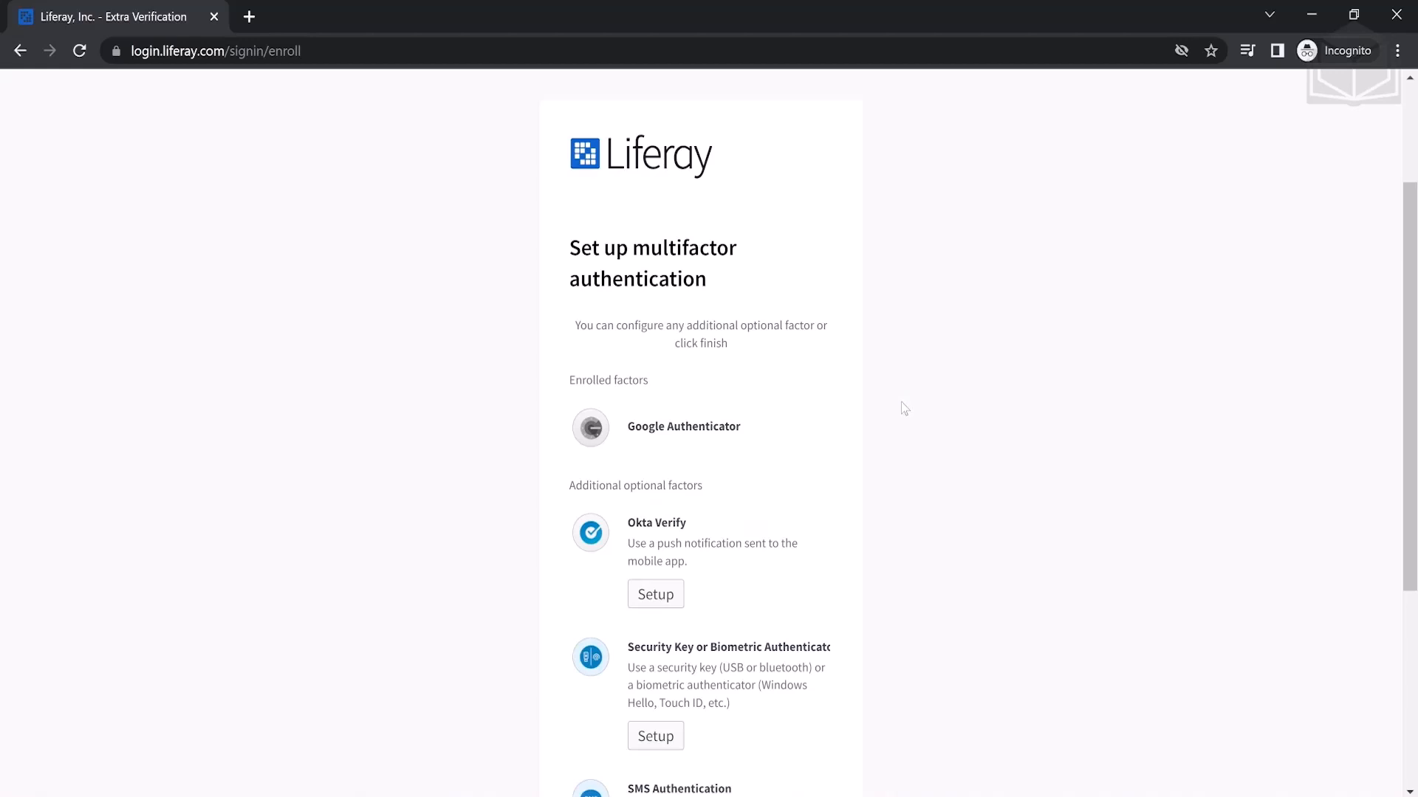
Step: Finish the enrollment, then enter a fresh authenticator passcode in Enter Code and verify
scroll(905, 408, "down", 1)
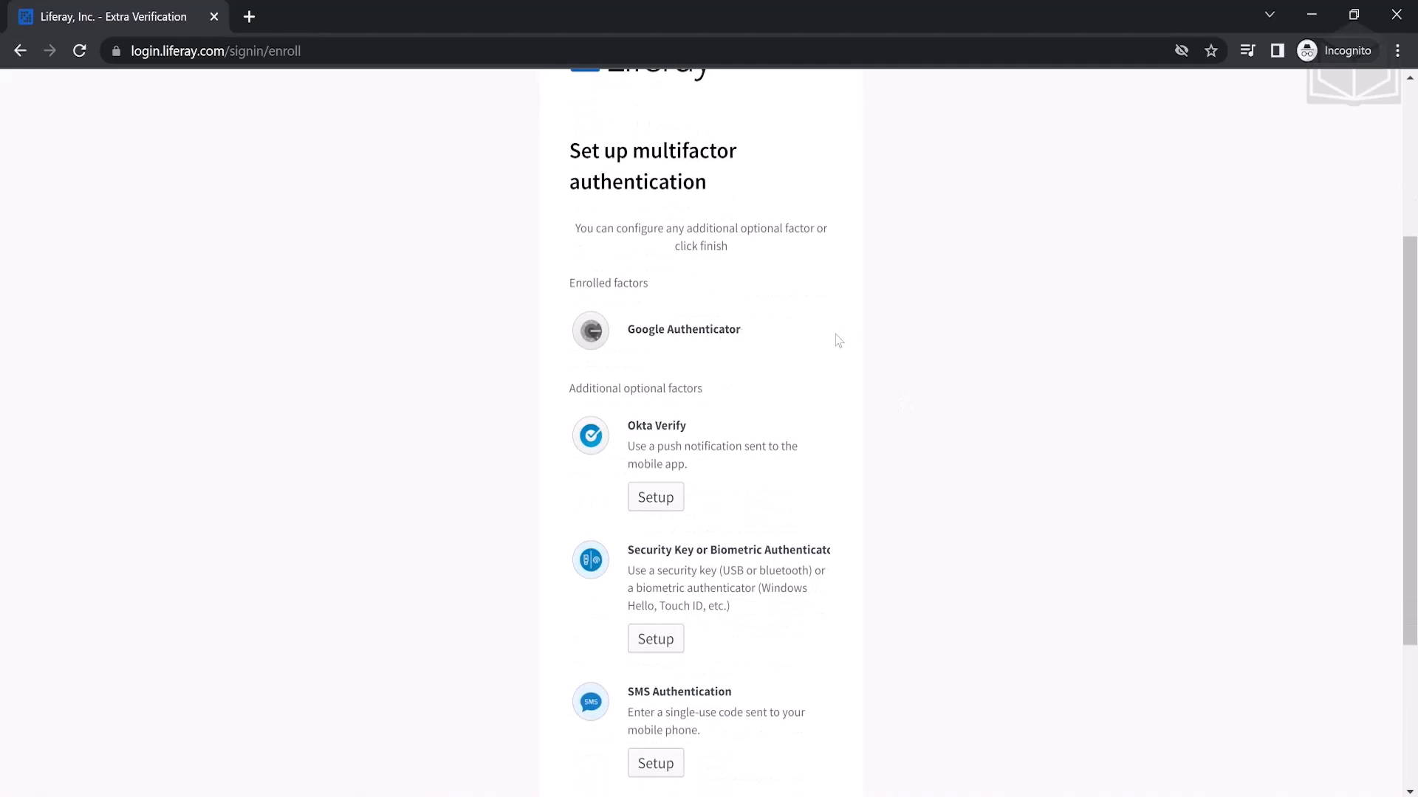
scroll(834, 343, "down", 2)
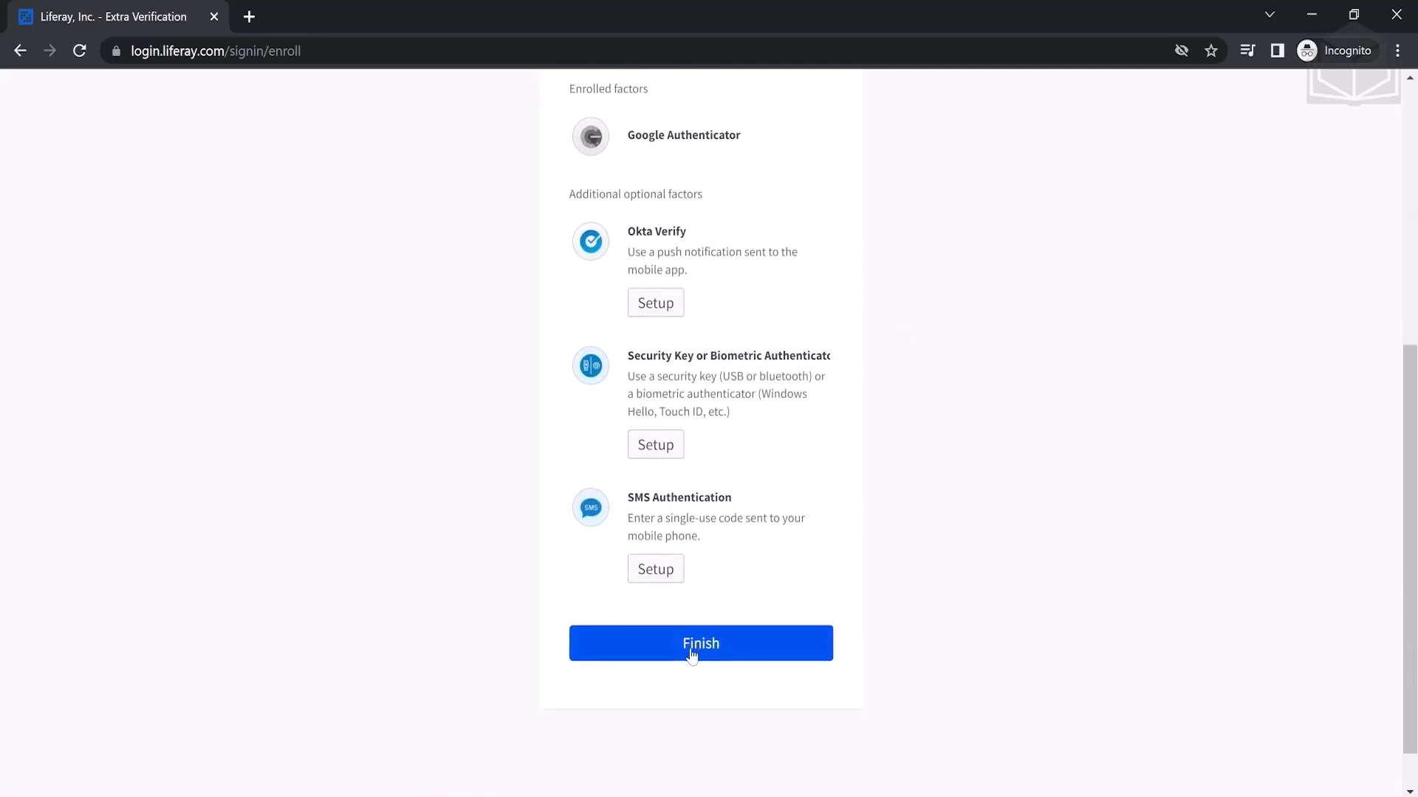
left_click(692, 649)
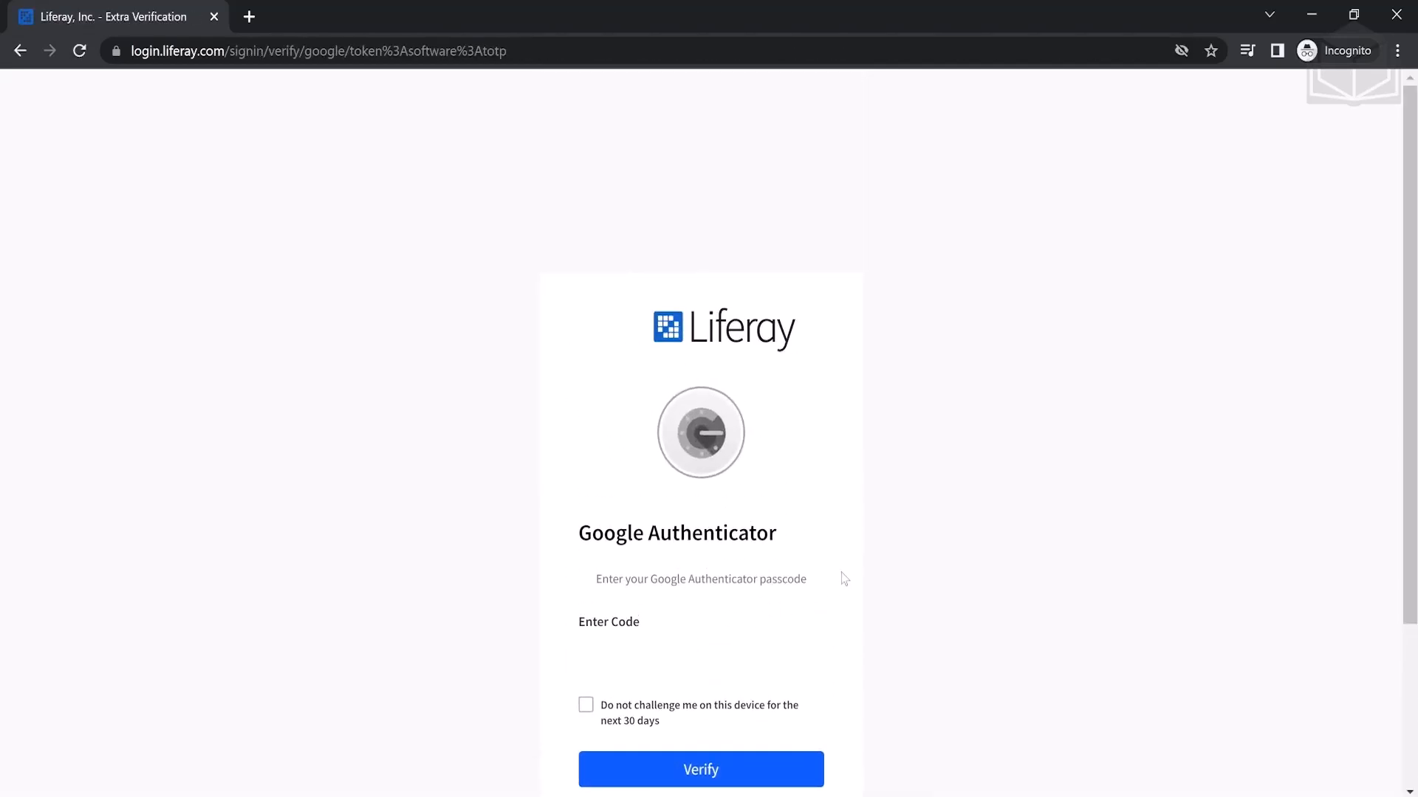
scroll(844, 579, "down", 1)
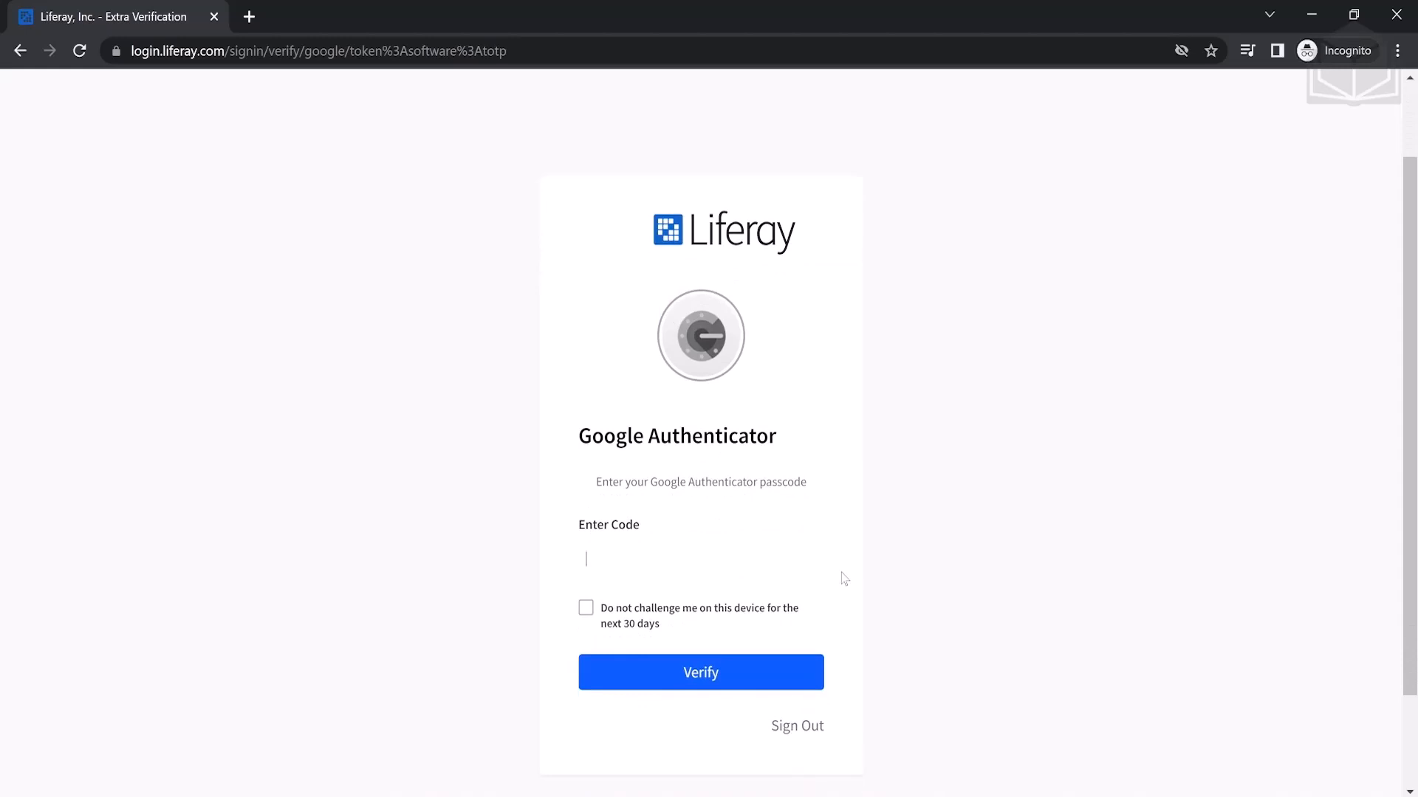
left_click(737, 678)
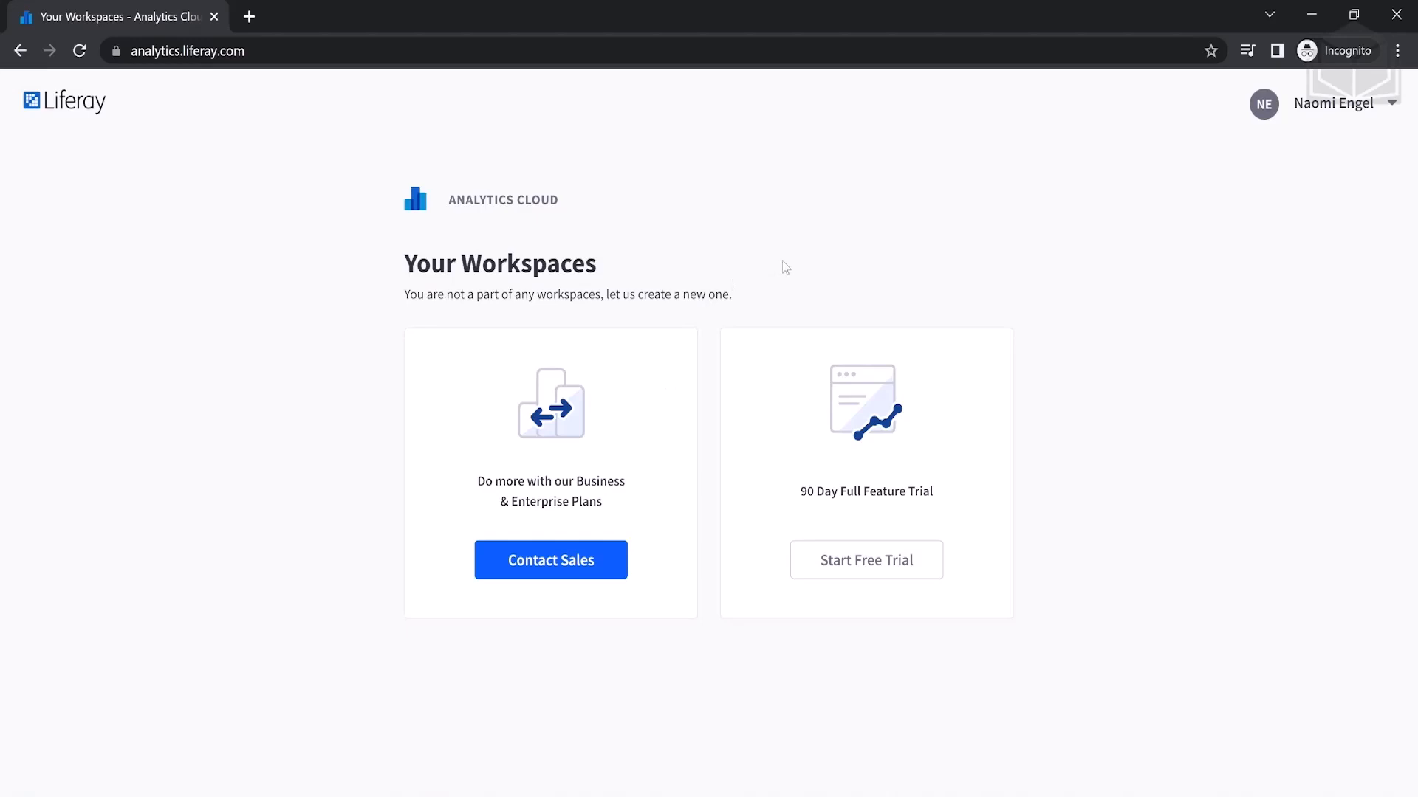
left_click(586, 579)
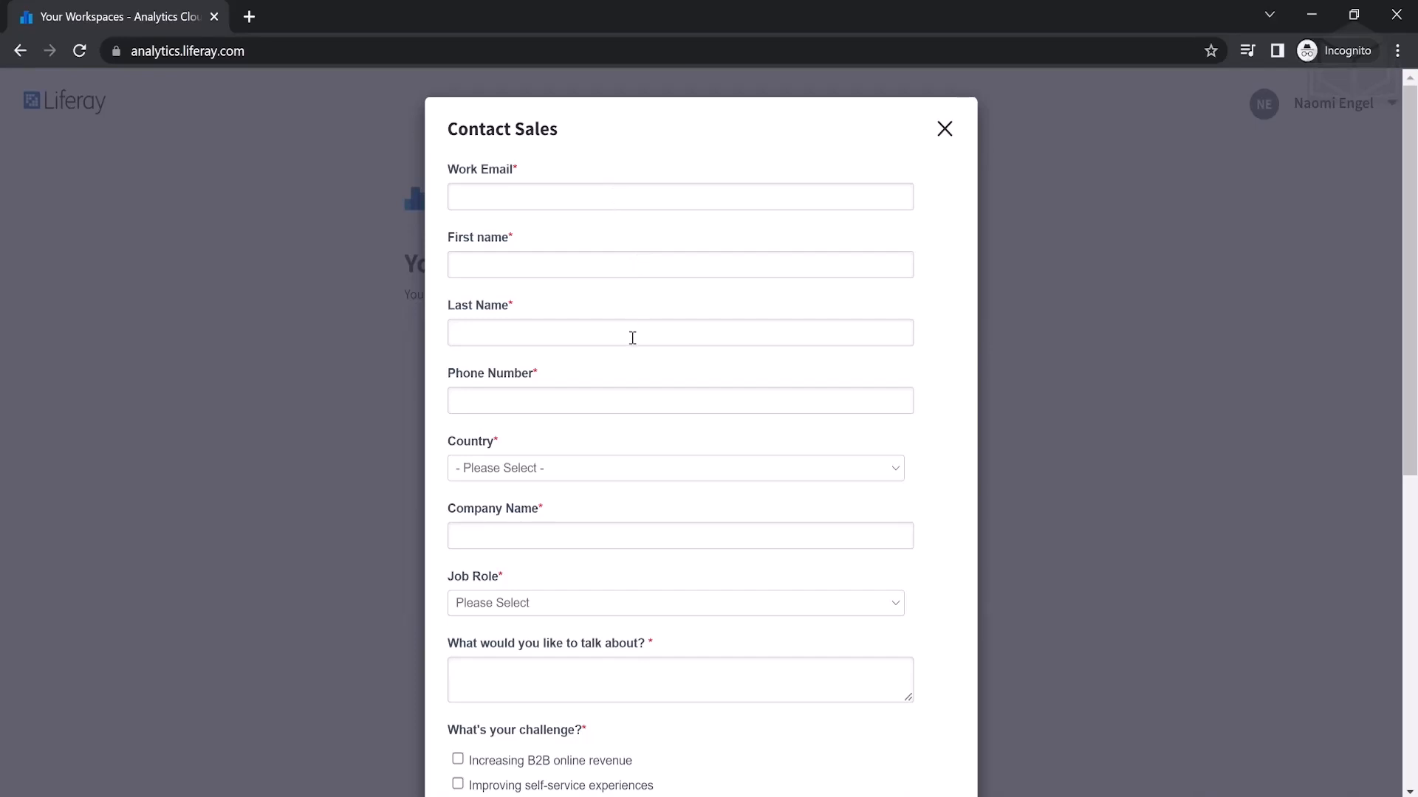
scroll(651, 454, "down", 1)
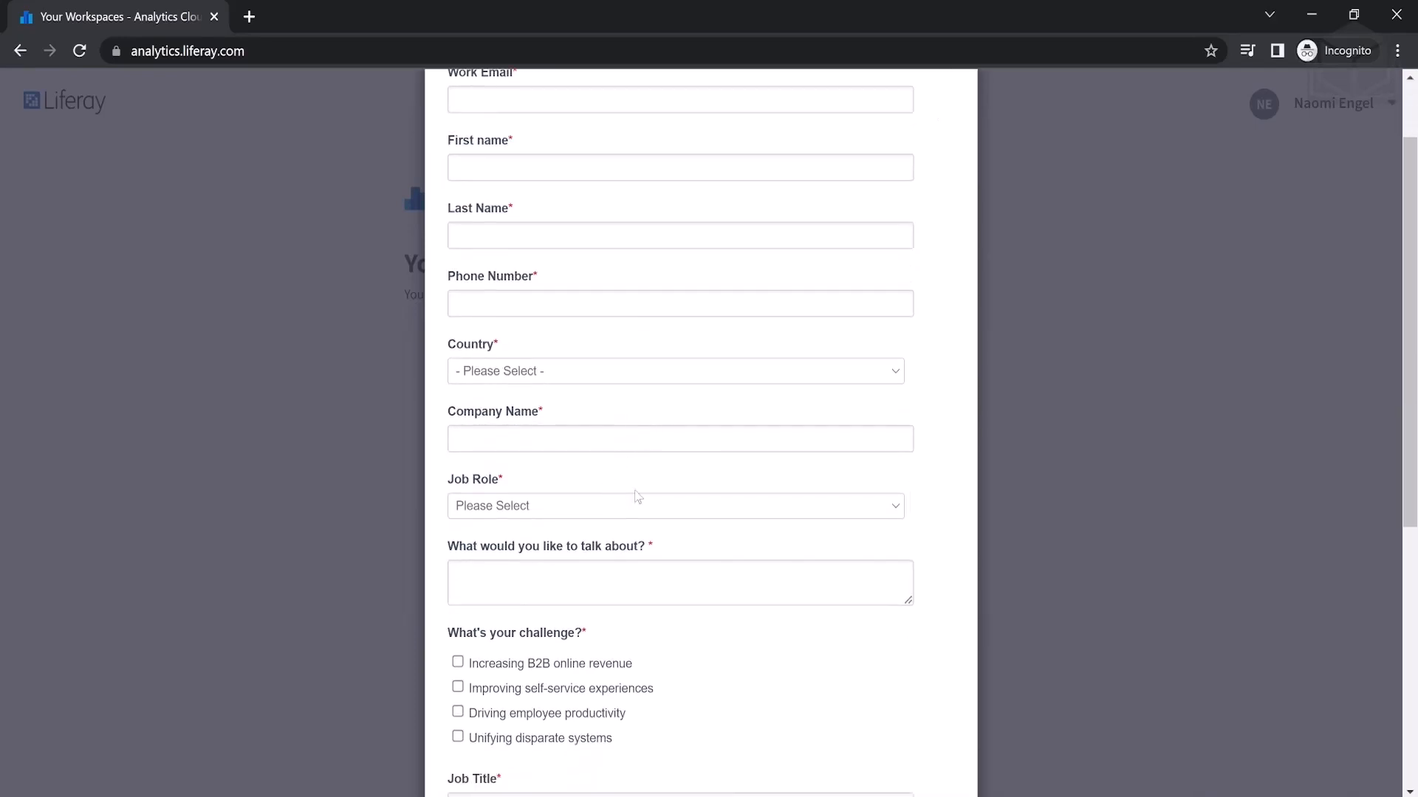
scroll(632, 504, "down", 1)
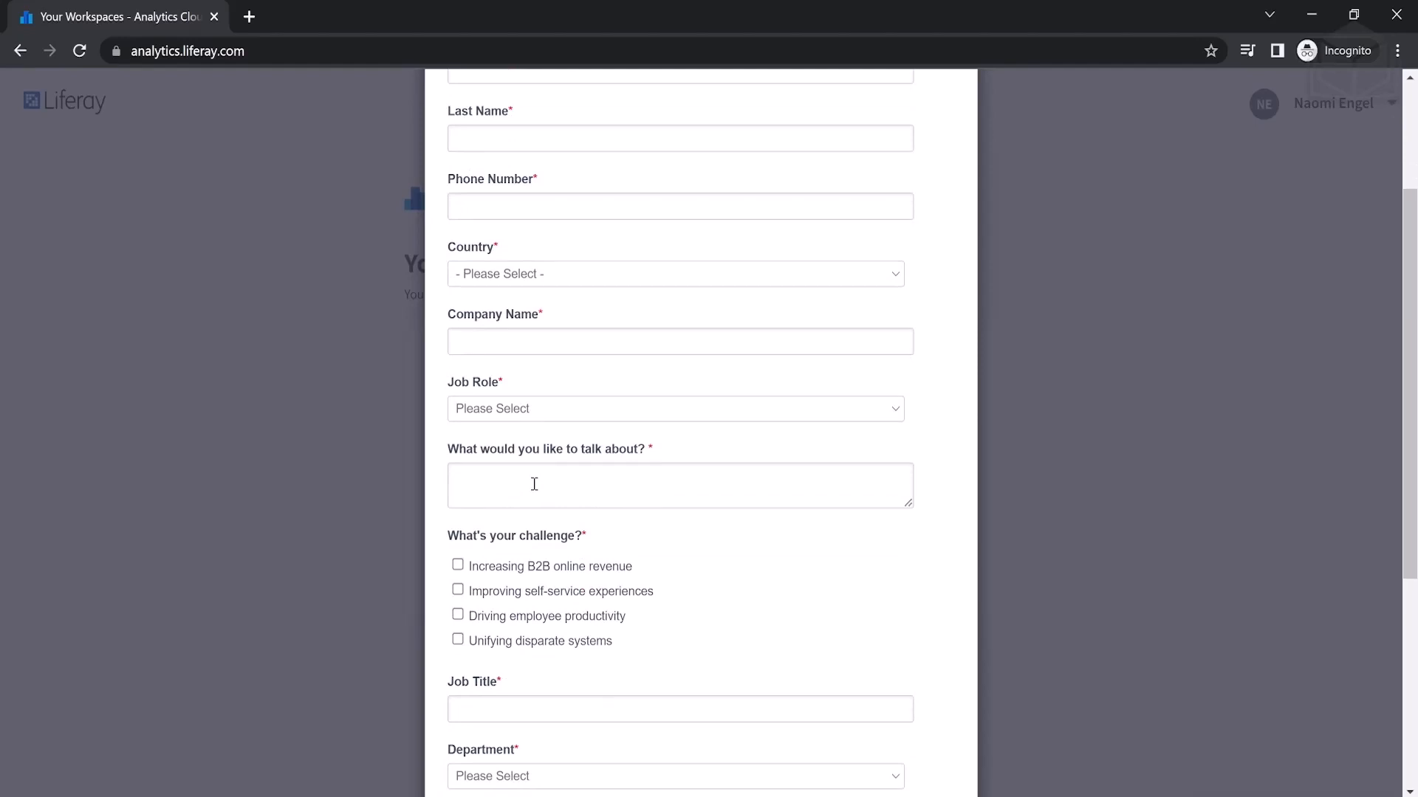
scroll(654, 463, "down", 2)
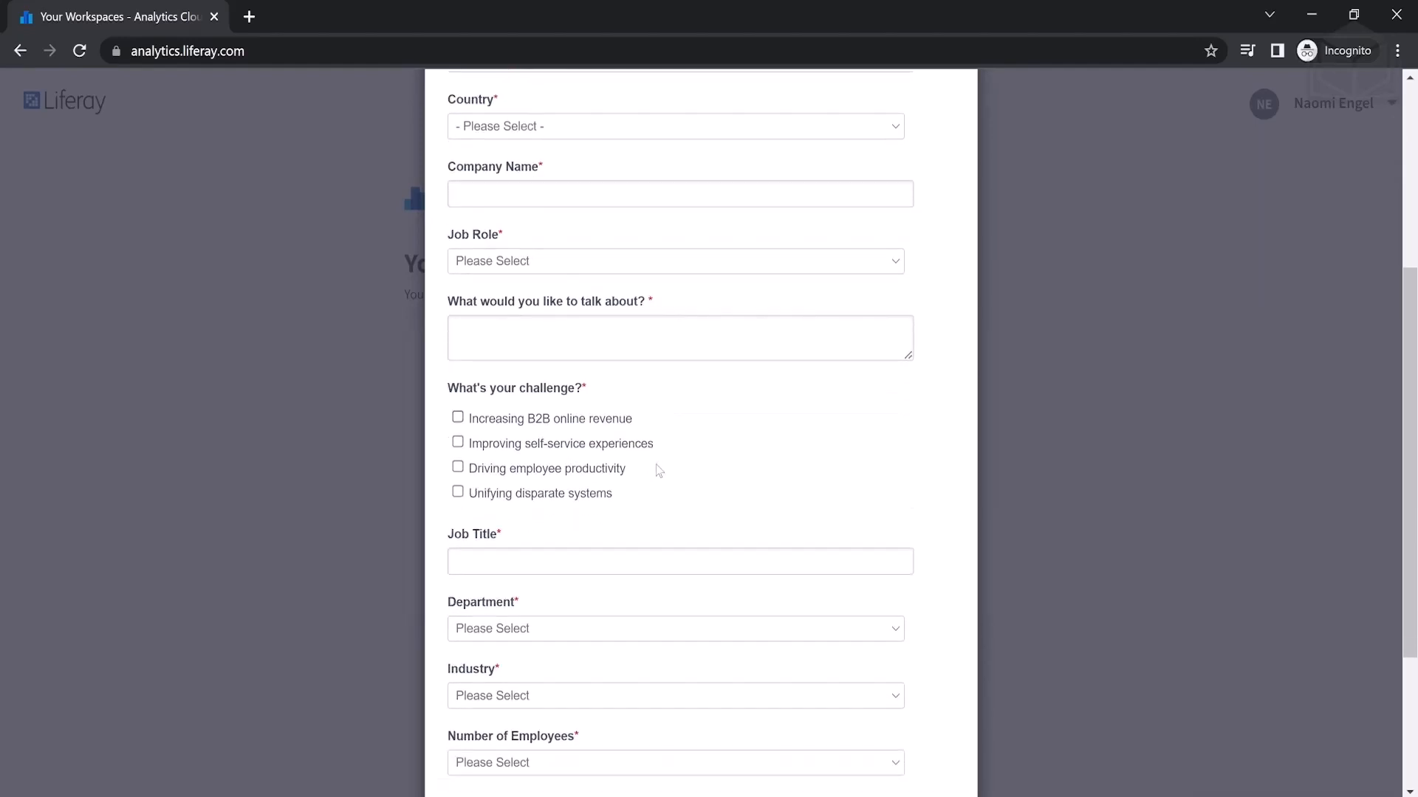
scroll(658, 471, "down", 2)
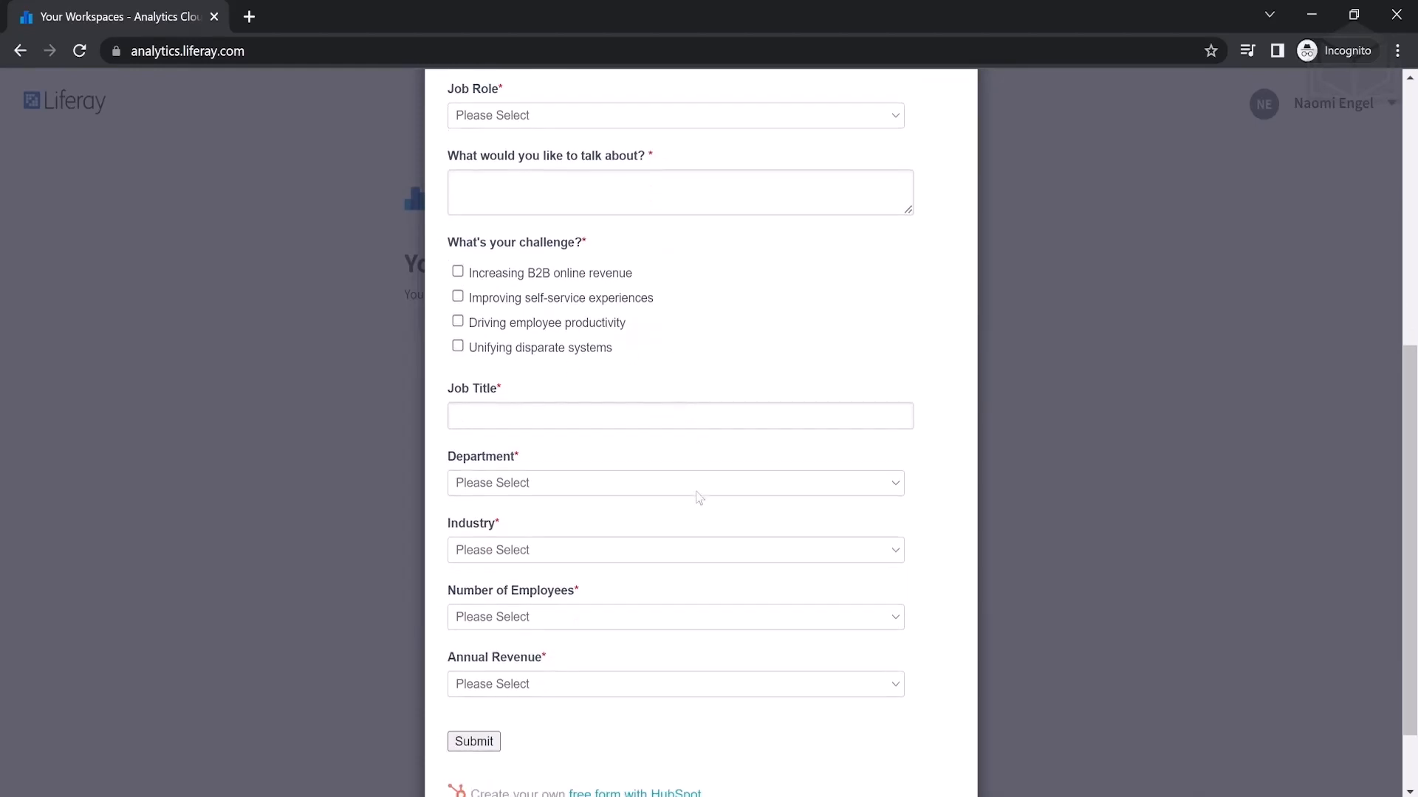
scroll(699, 497, "down", 2)
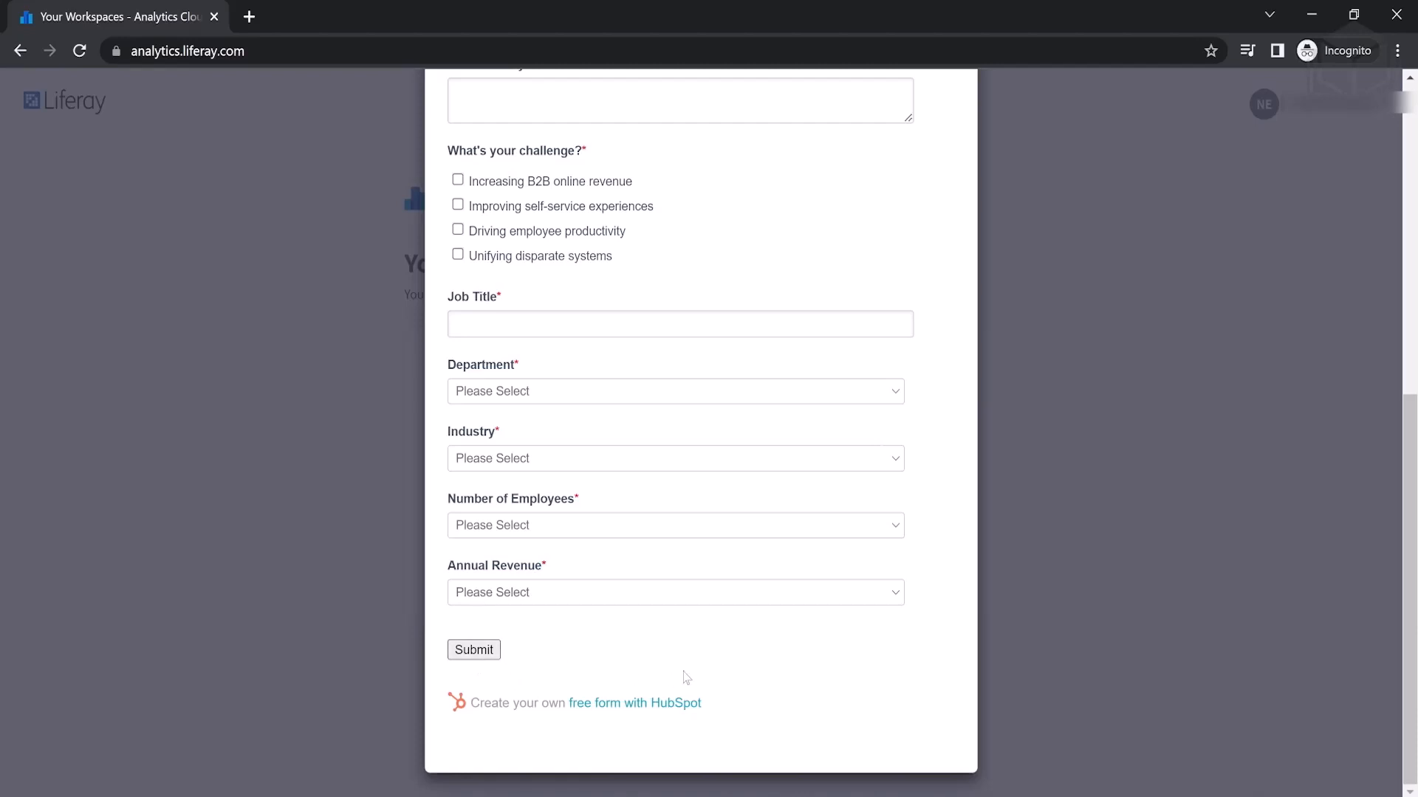
scroll(686, 677, "up", 8)
left_click(942, 130)
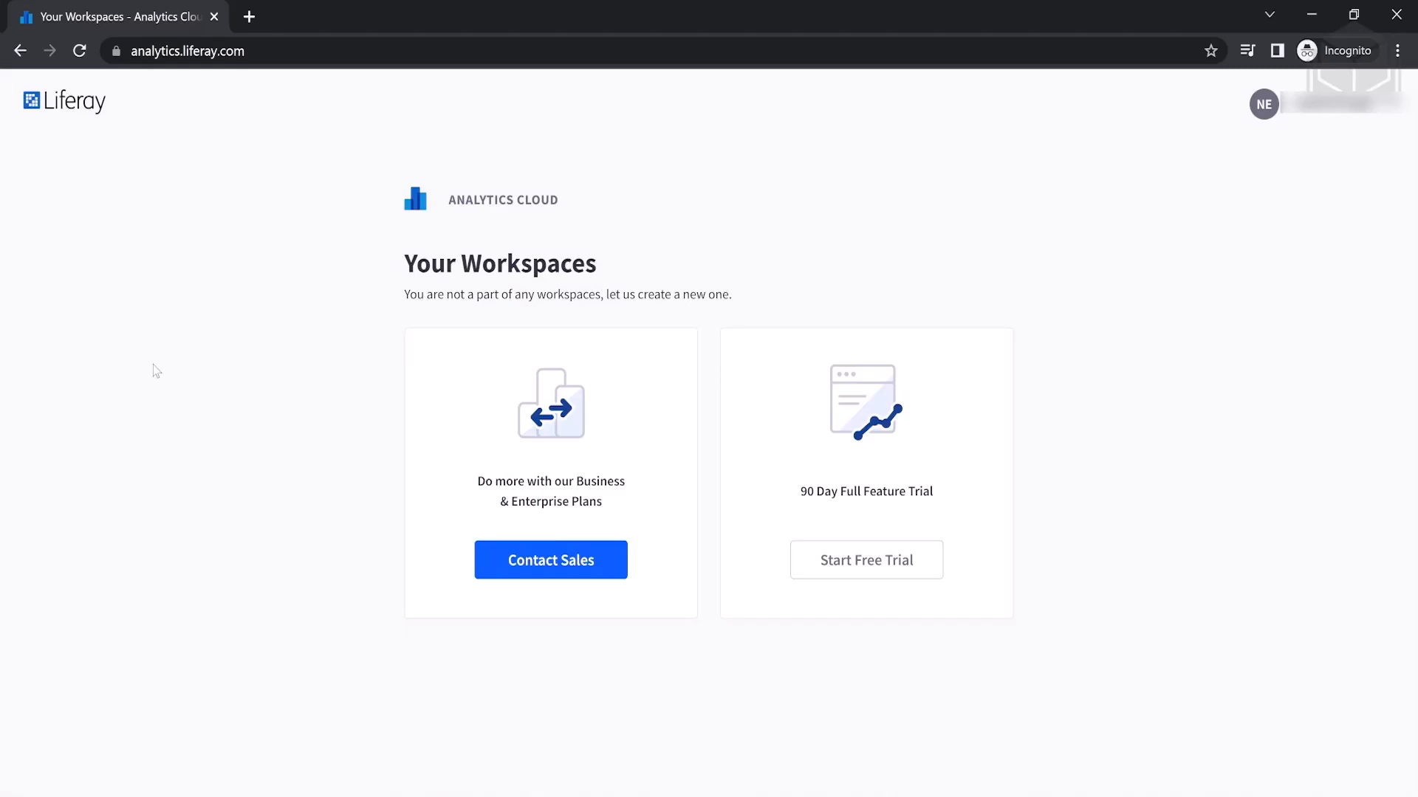
Step: Switch from the Incognito window to the regular Chrome window showing Your Workspaces
left_click(1311, 14)
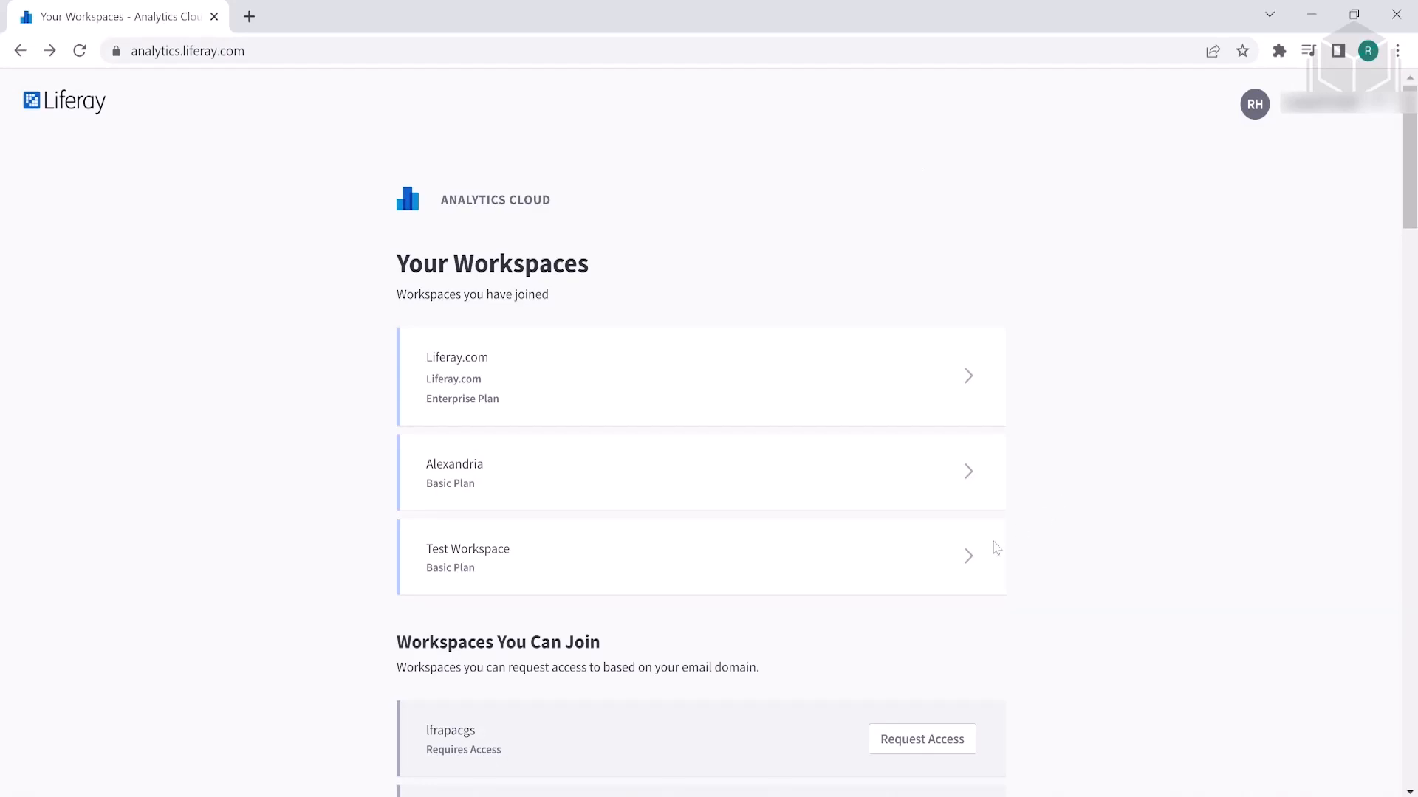
Step: Open the Test Workspace card and go past the Welcome to Analytics Cloud dialog
left_click(784, 558)
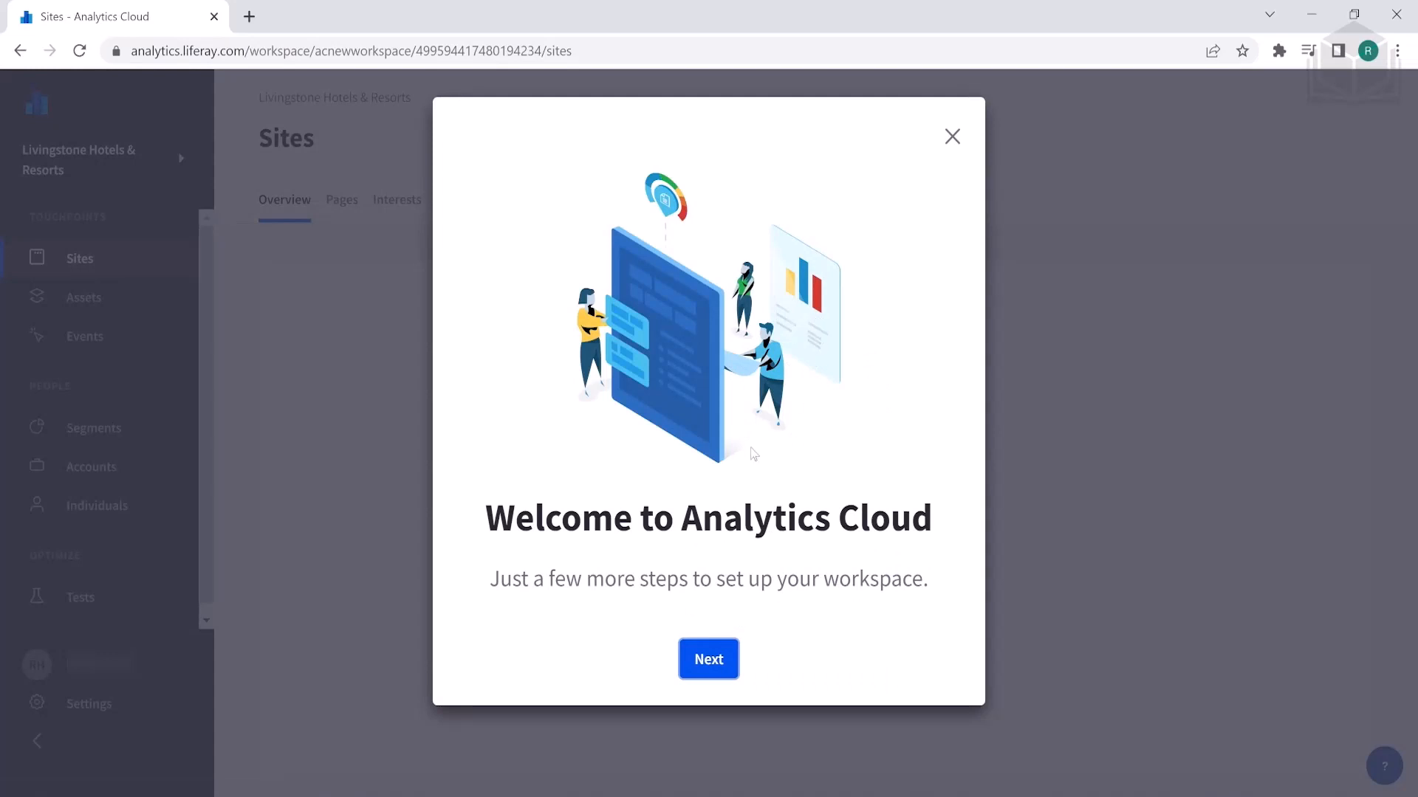
left_click(709, 664)
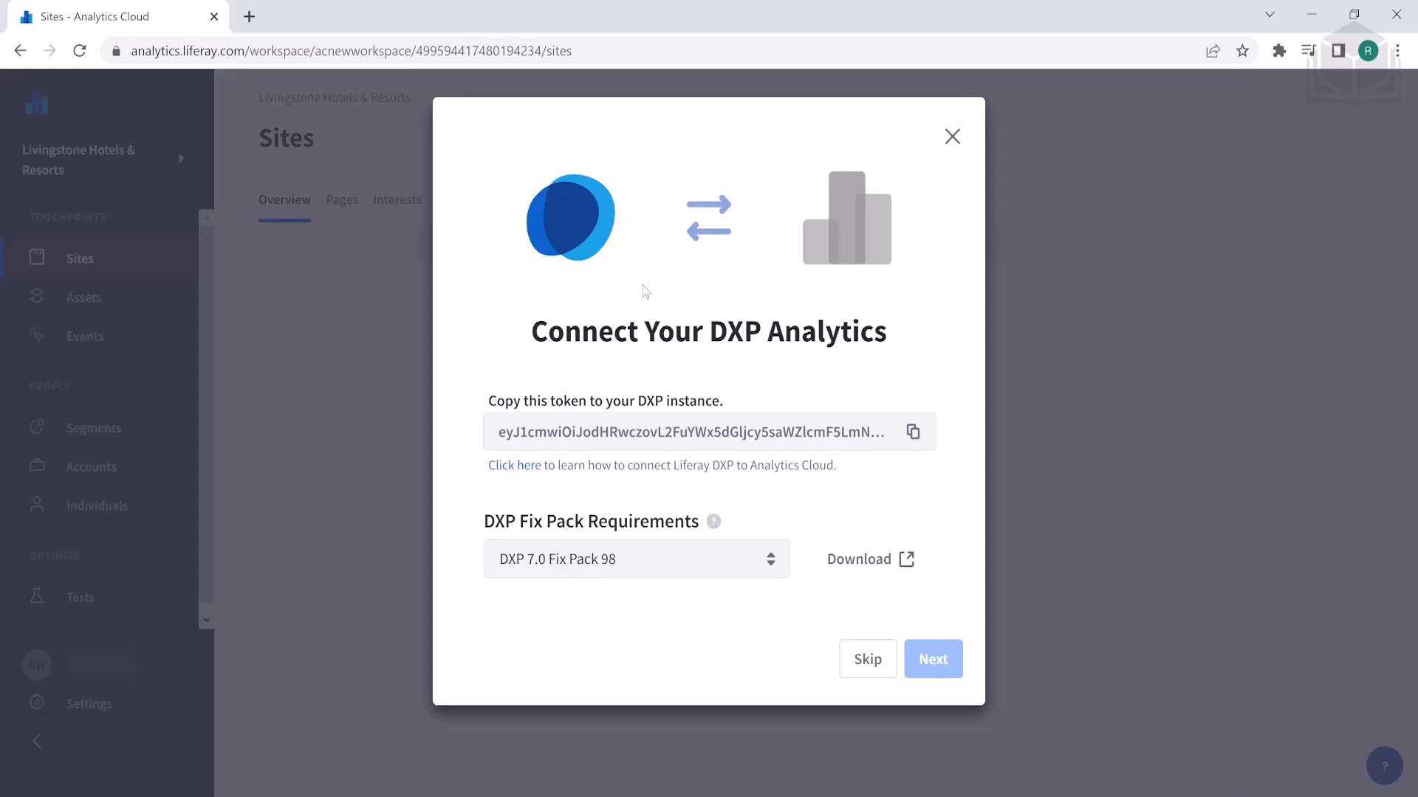
Step: Check the DXP fix pack list, keep DXP 7.0 Fix Pack 98, and skip connecting DXP
left_click(769, 569)
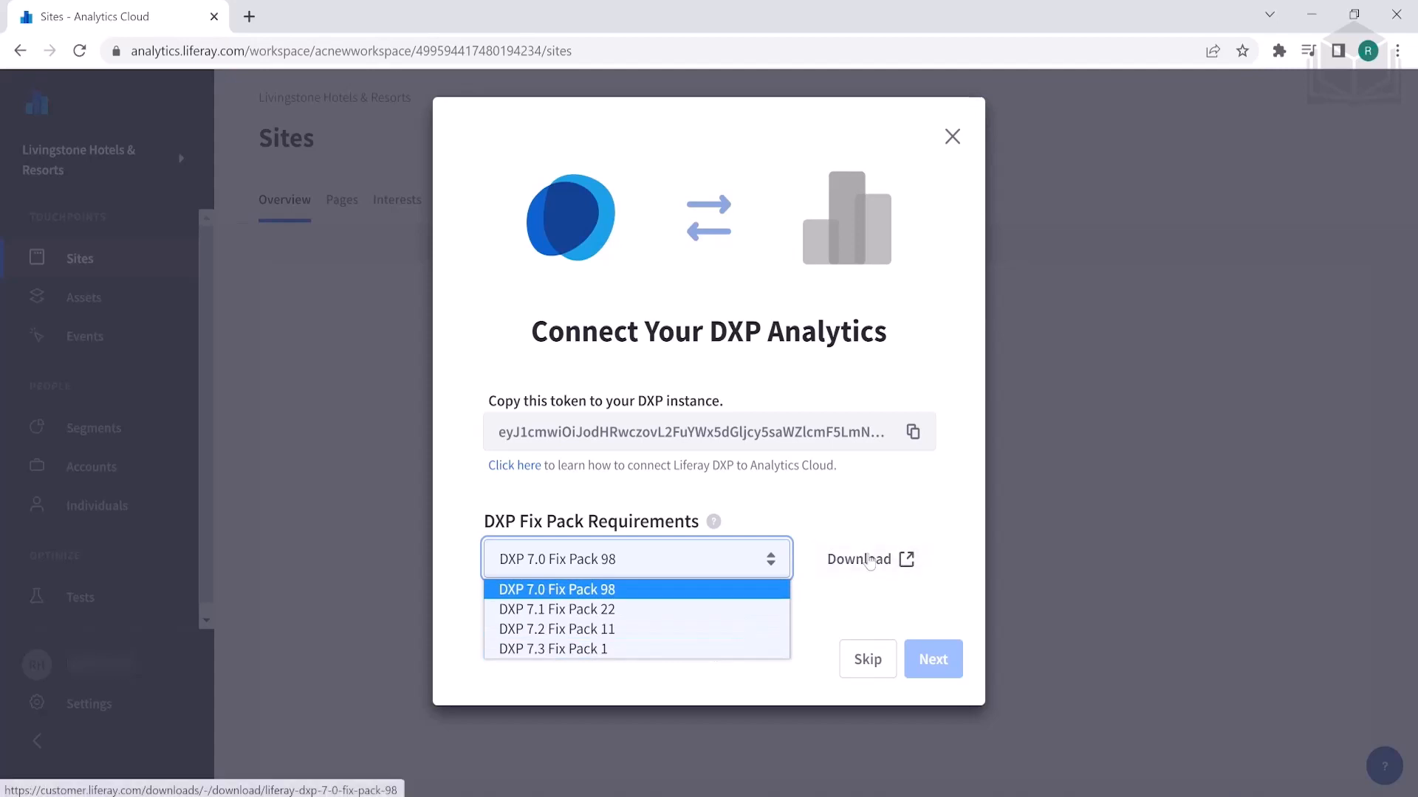
left_click(947, 516)
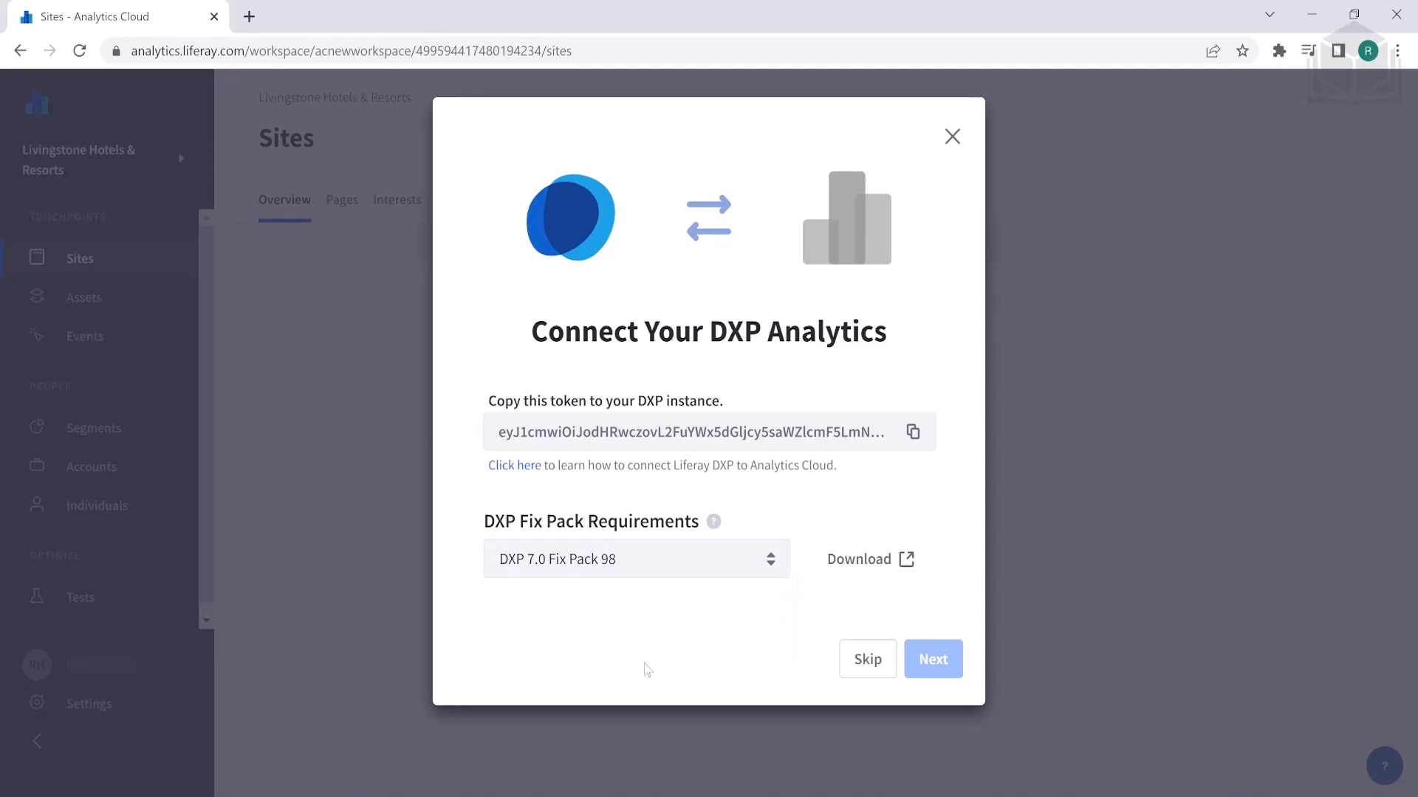
left_click(850, 665)
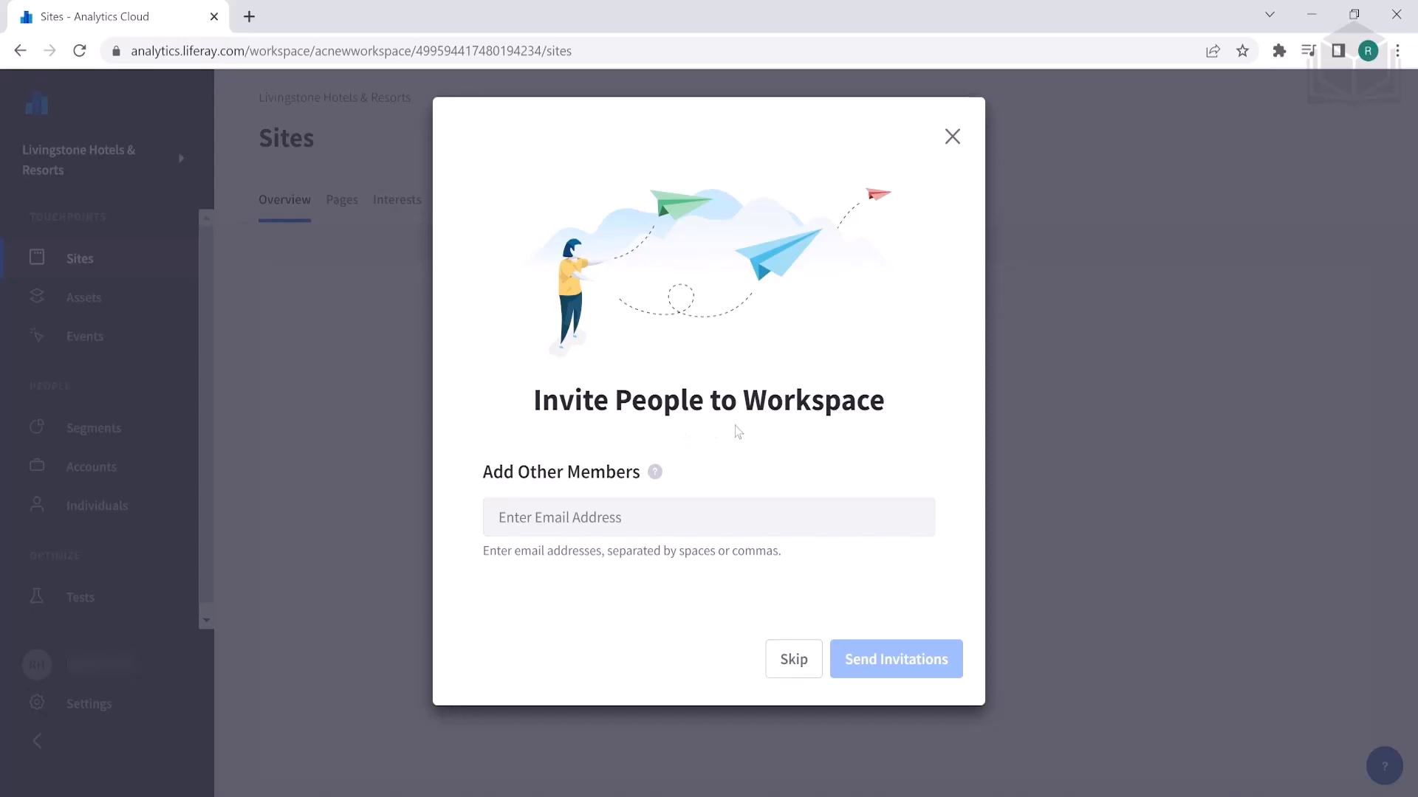
Step: Skip the Invite People to Workspace step without adding any member e-mails
left_click(787, 654)
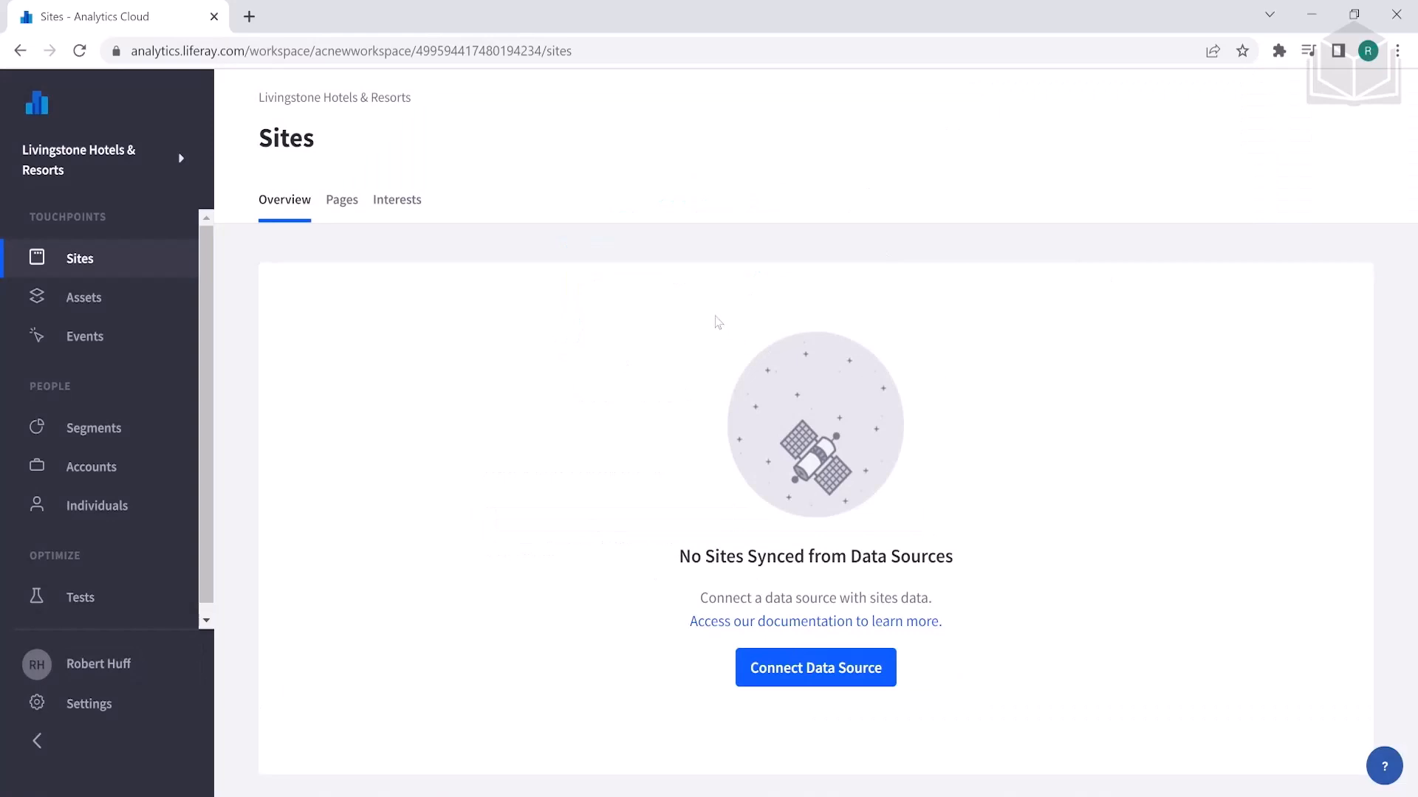